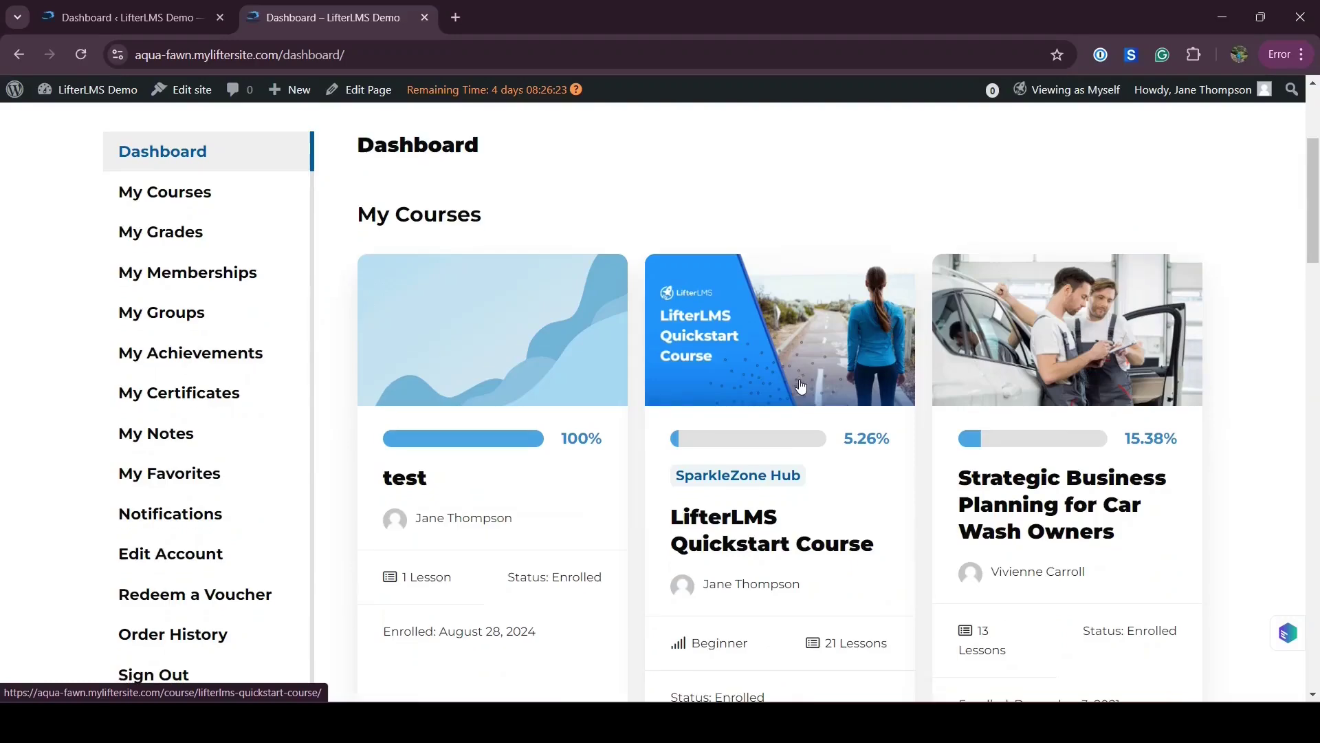
- Go to the WordPress admin tab and open LifterLMS Settings from the sidebar
scroll(802, 386, down, 3)
scroll(799, 378, up, 2)
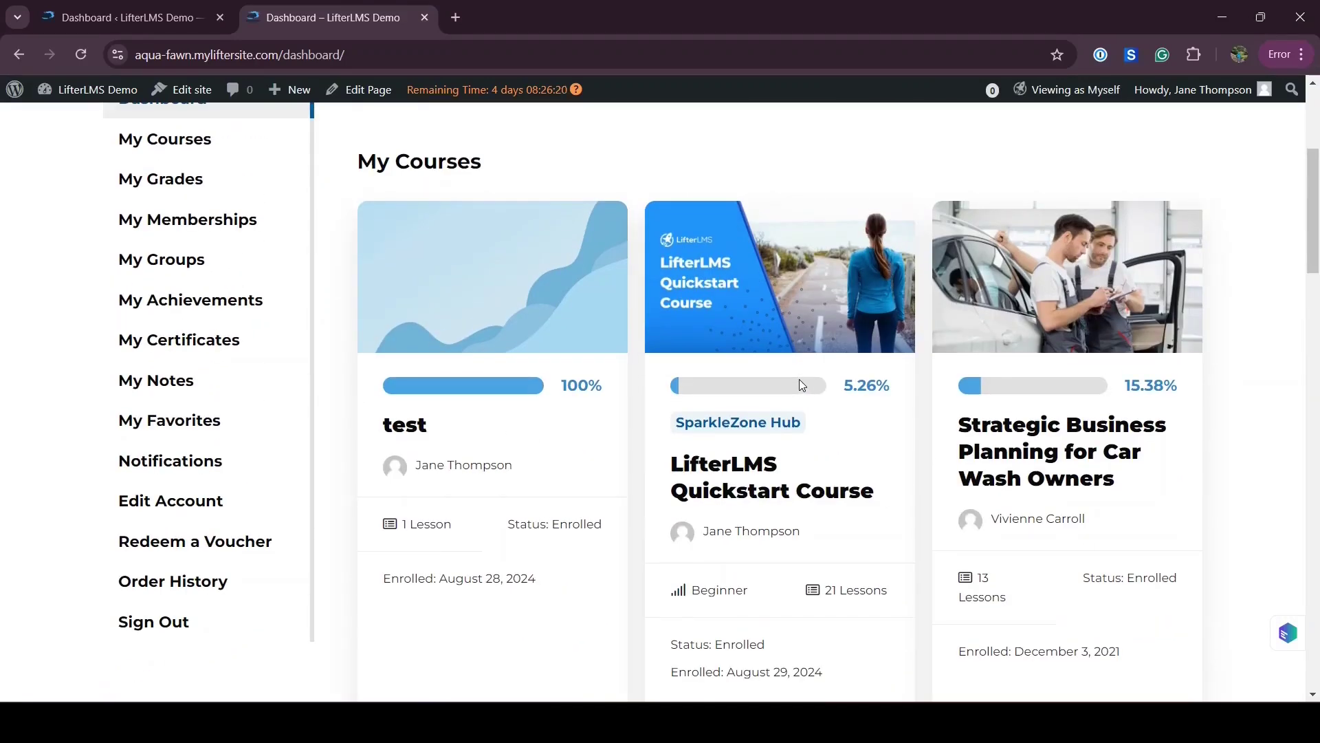
scroll(799, 379, up, 1)
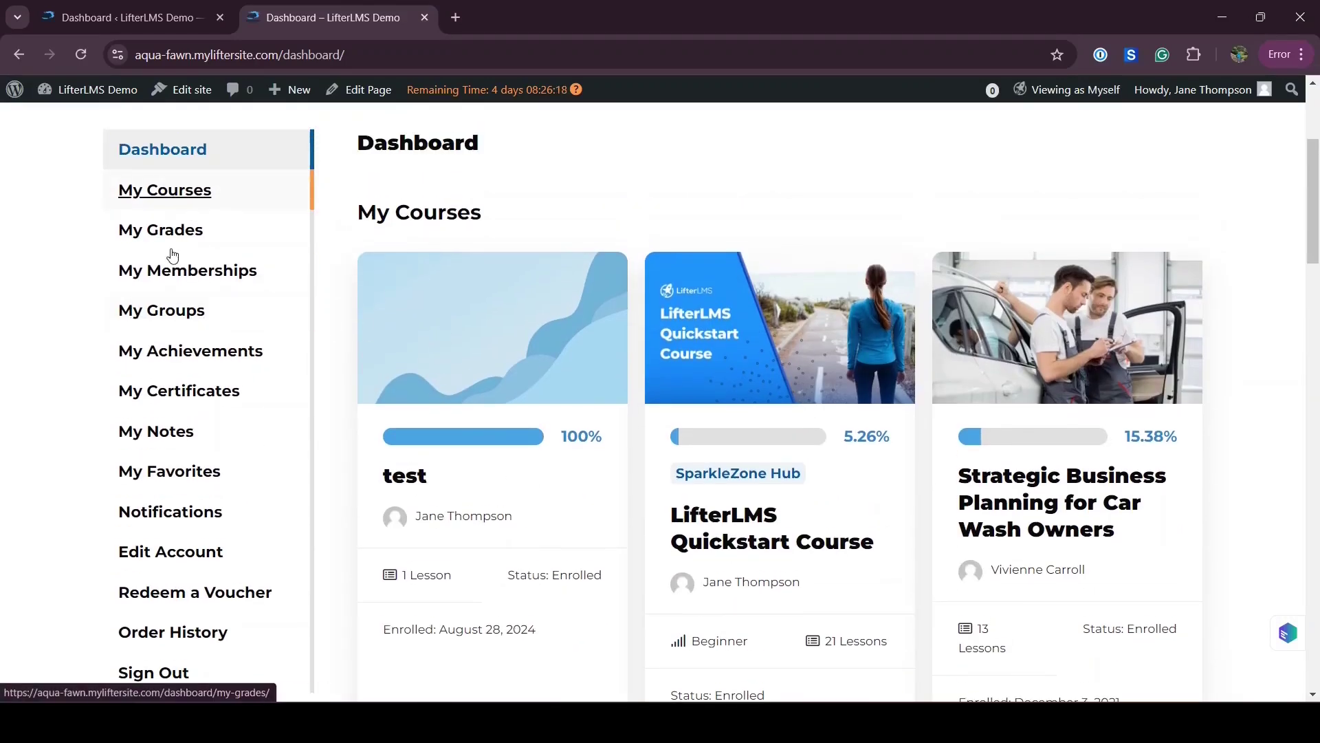
scroll(162, 259, up, 2)
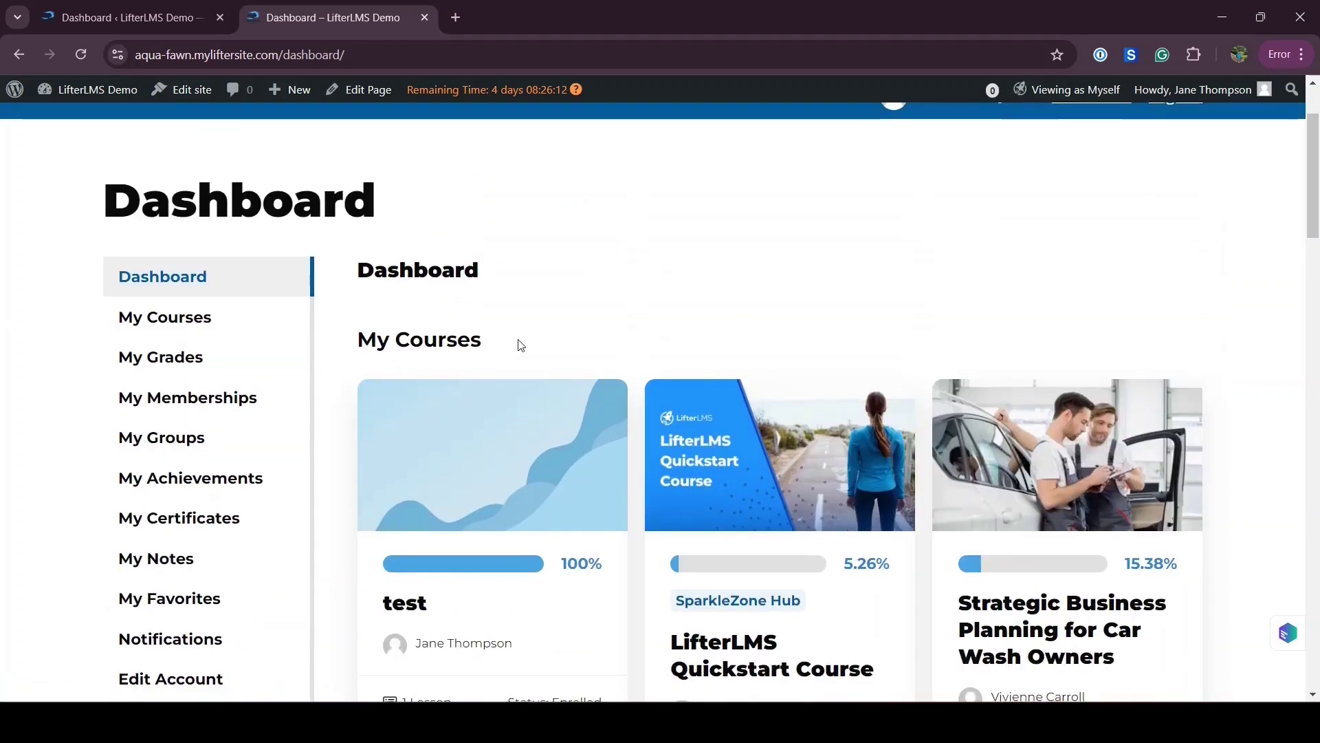
scroll(519, 344, down, 1)
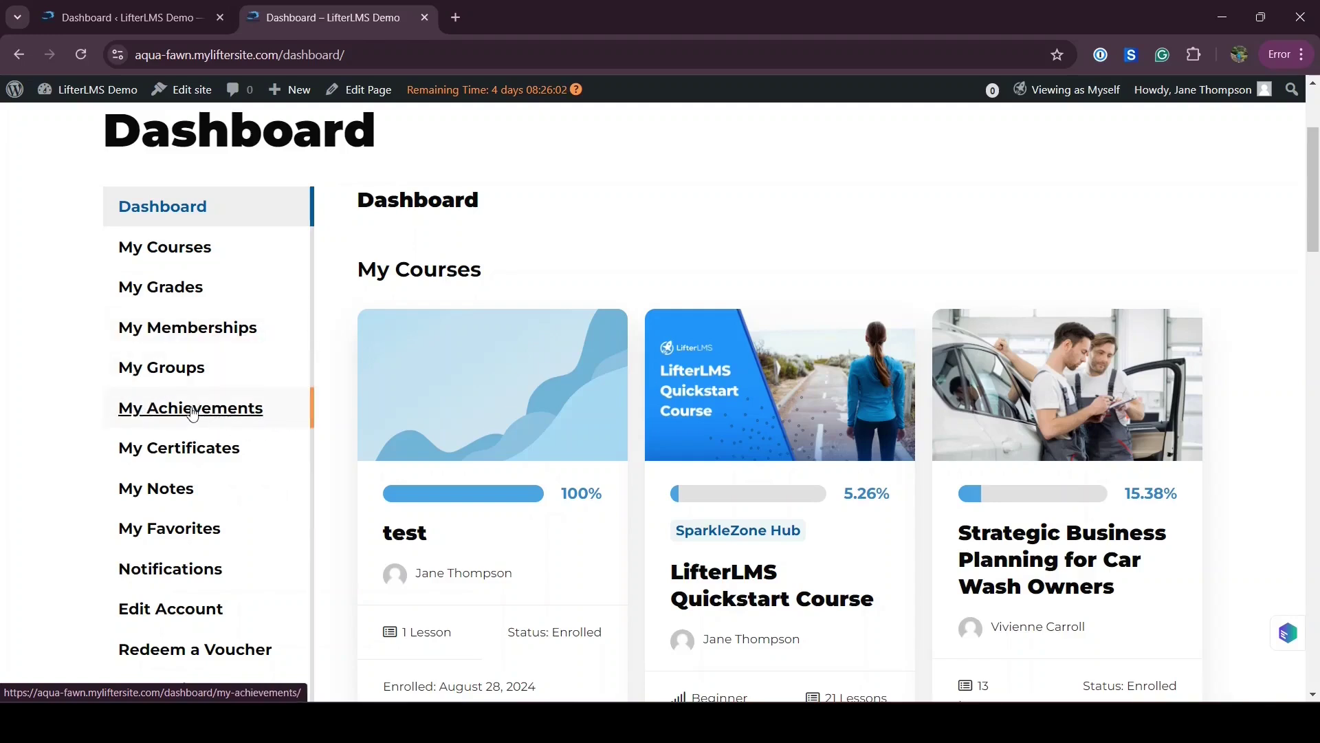
scroll(406, 443, down, 10)
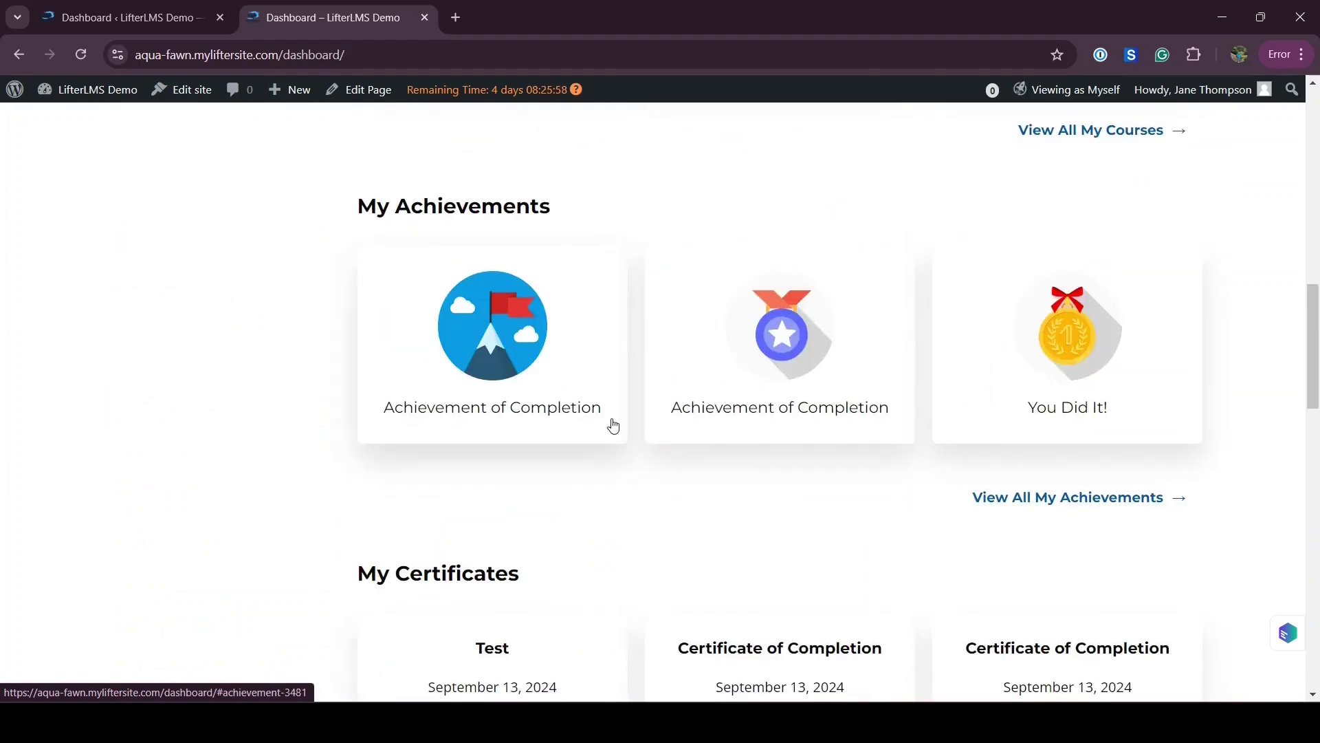
scroll(546, 330, up, 10)
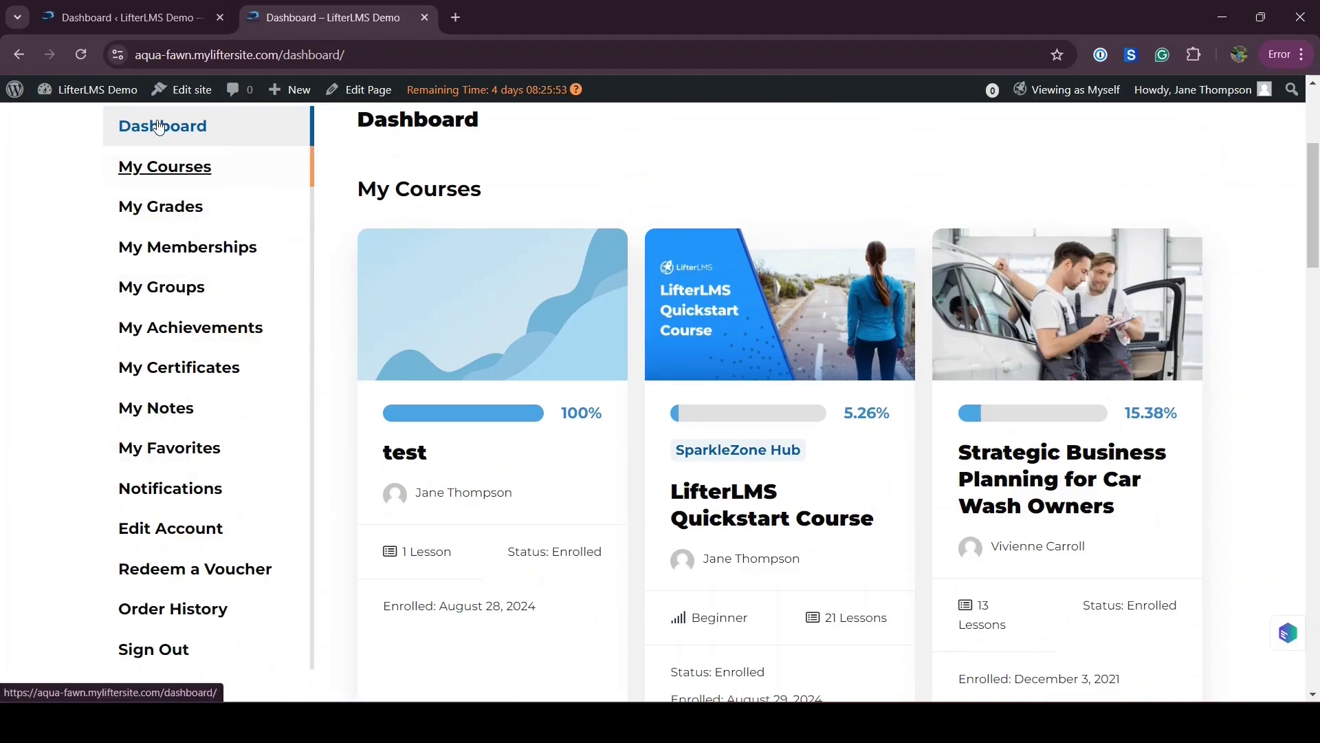
click(112, 19)
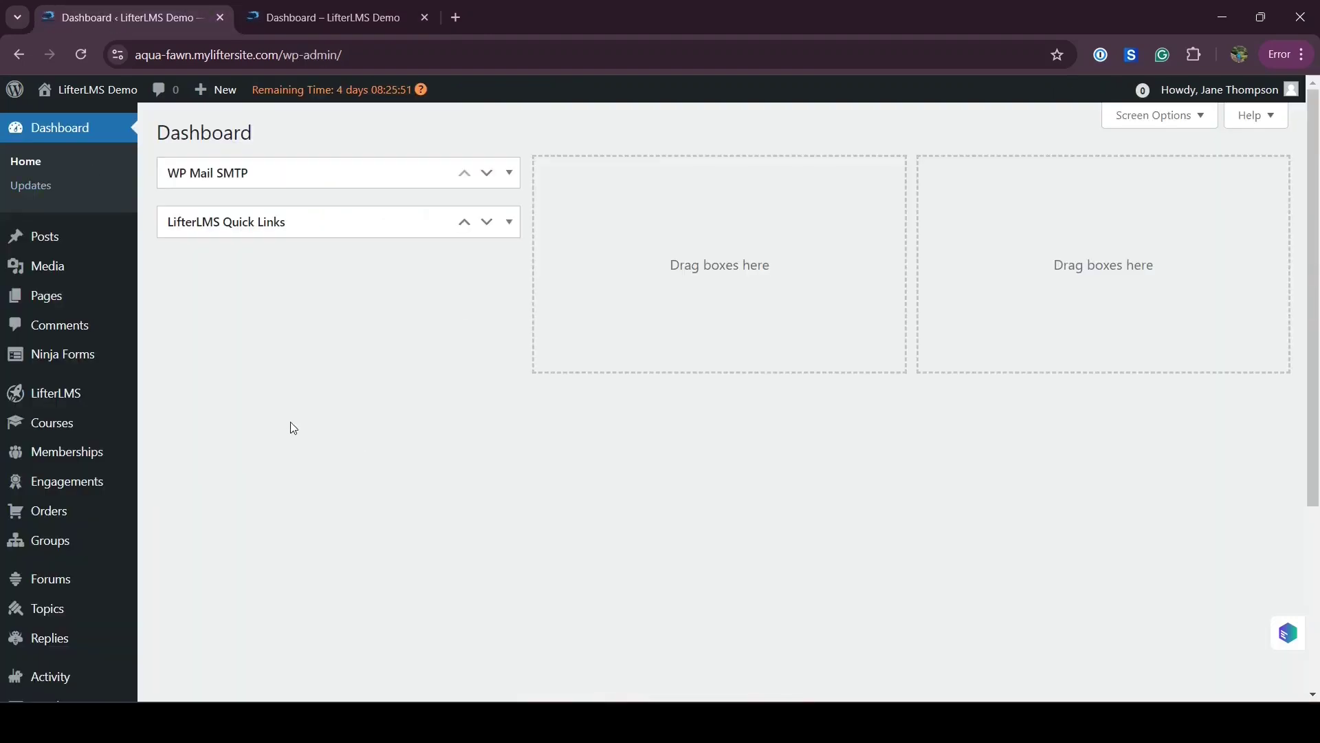
mouse_move(46, 400)
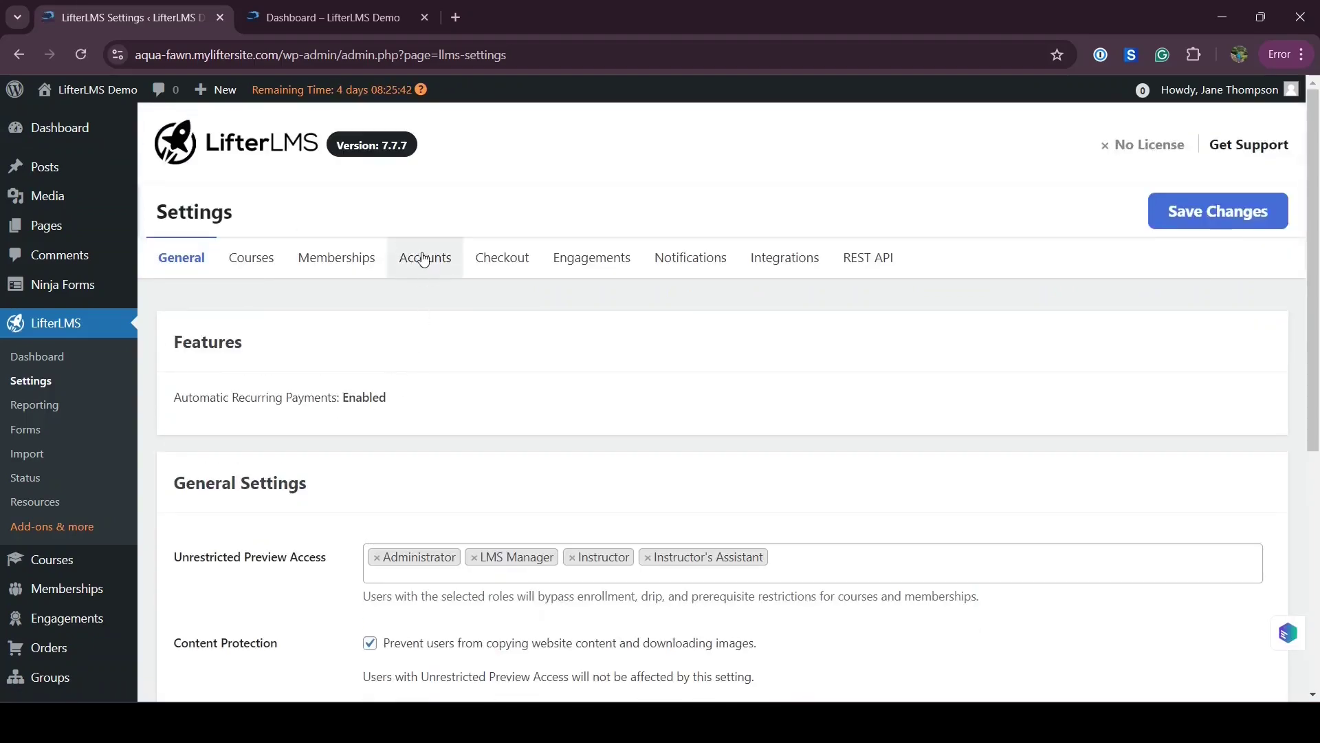
- Open the Accounts settings and scroll to the Student Dashboard Endpoints fields
click(425, 258)
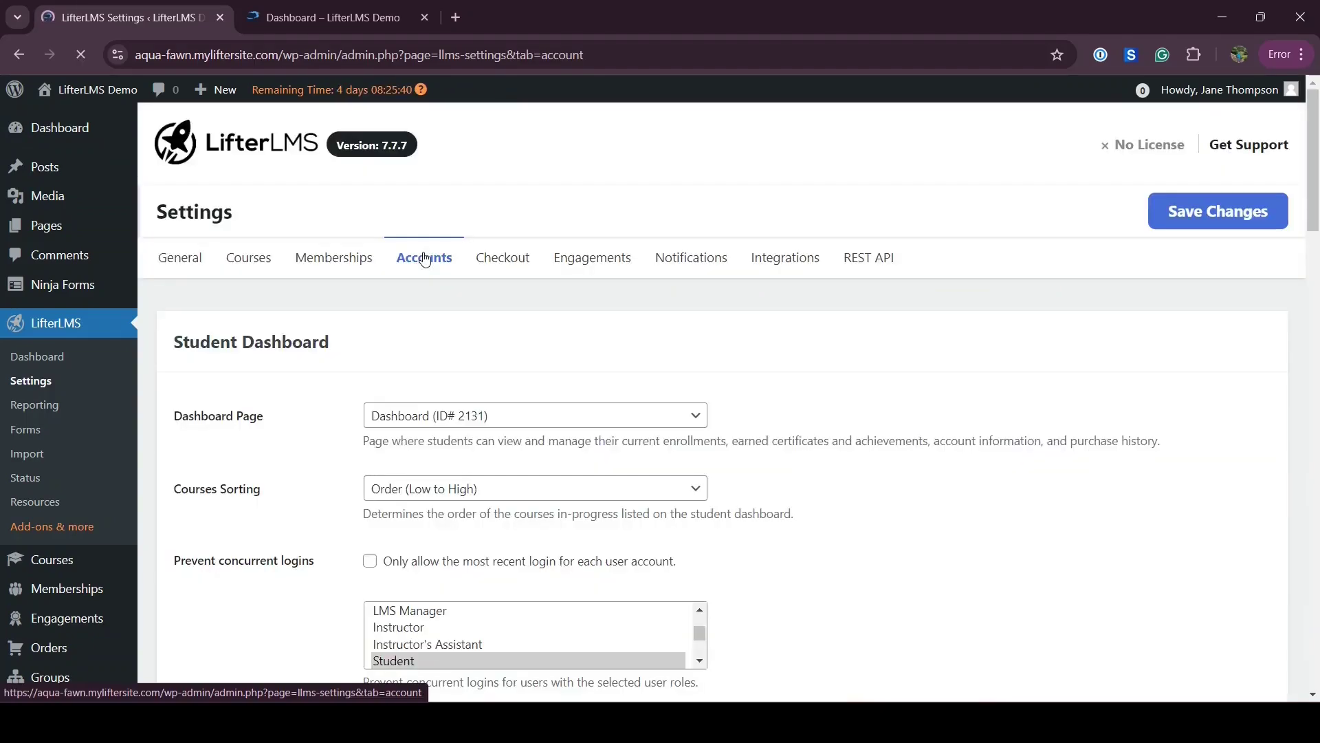
scroll(409, 440, down, 5)
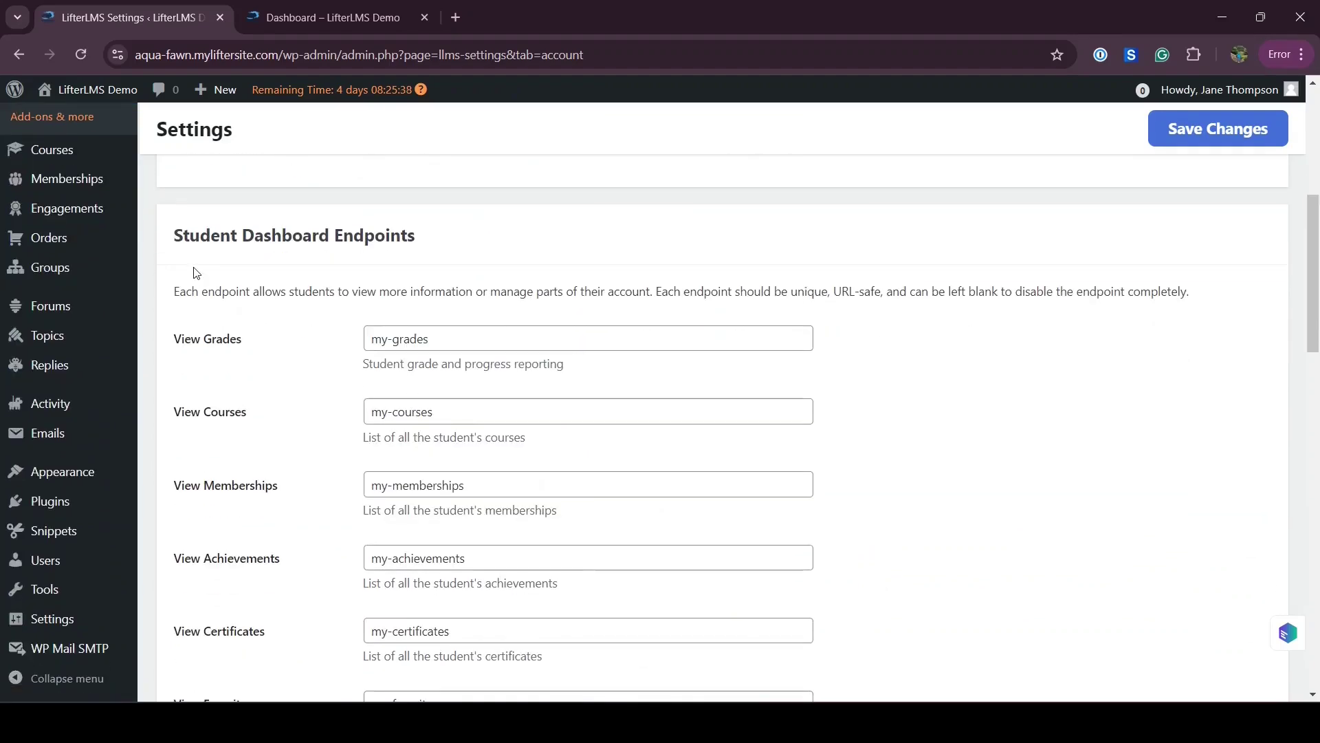
drag(169, 238, 432, 237)
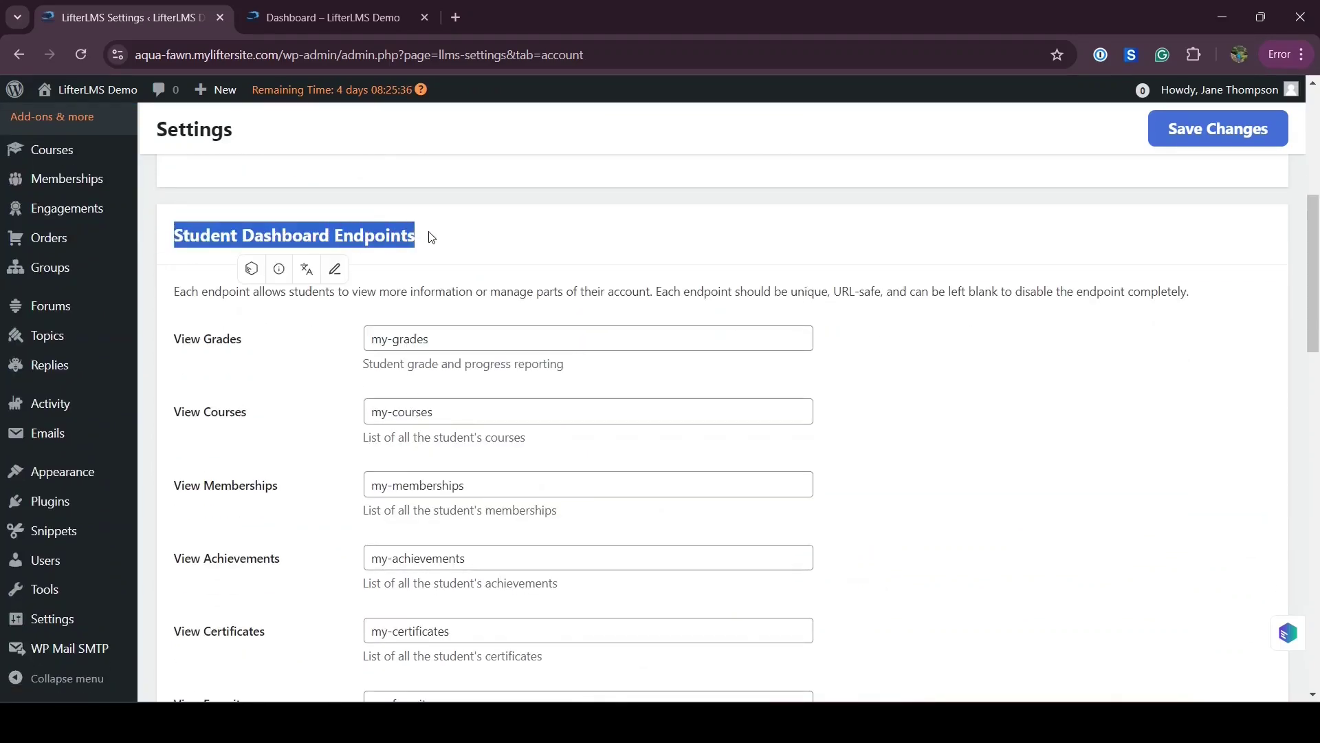
click(476, 242)
scroll(360, 489, down, 1)
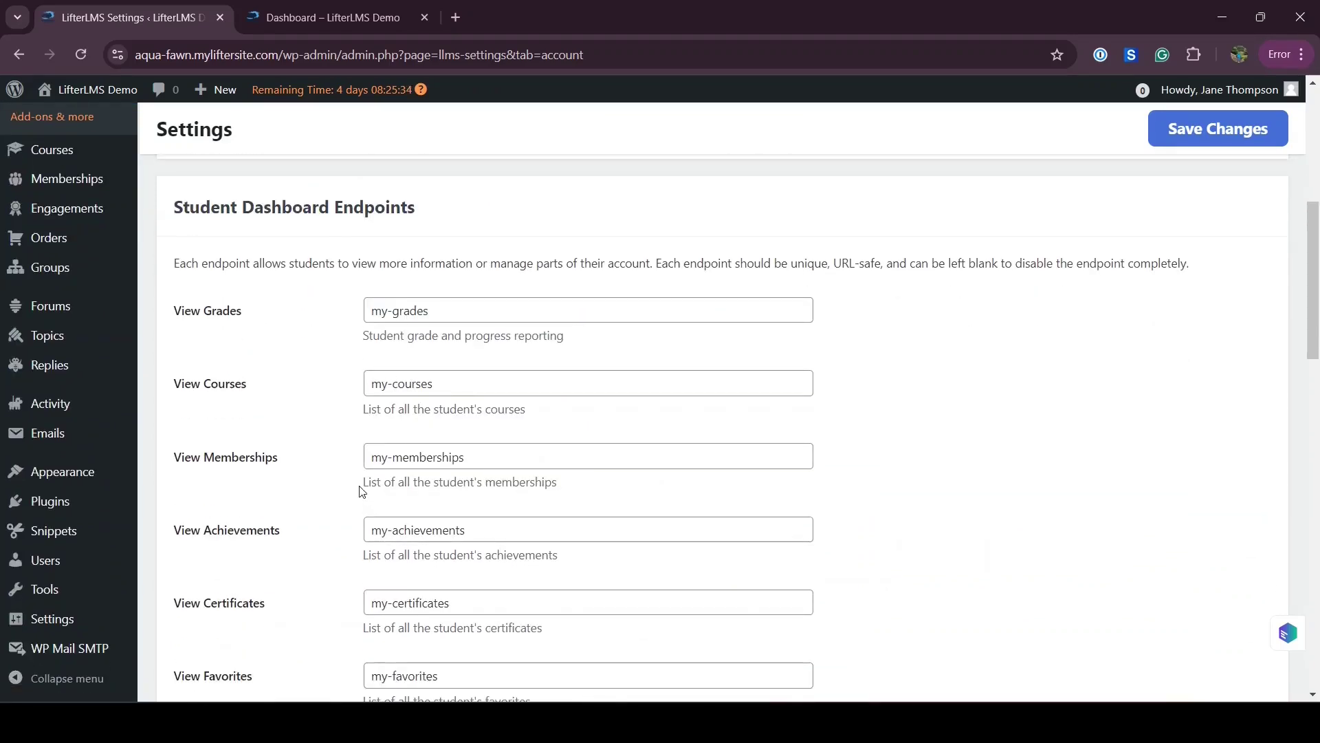
scroll(313, 403, down, 2)
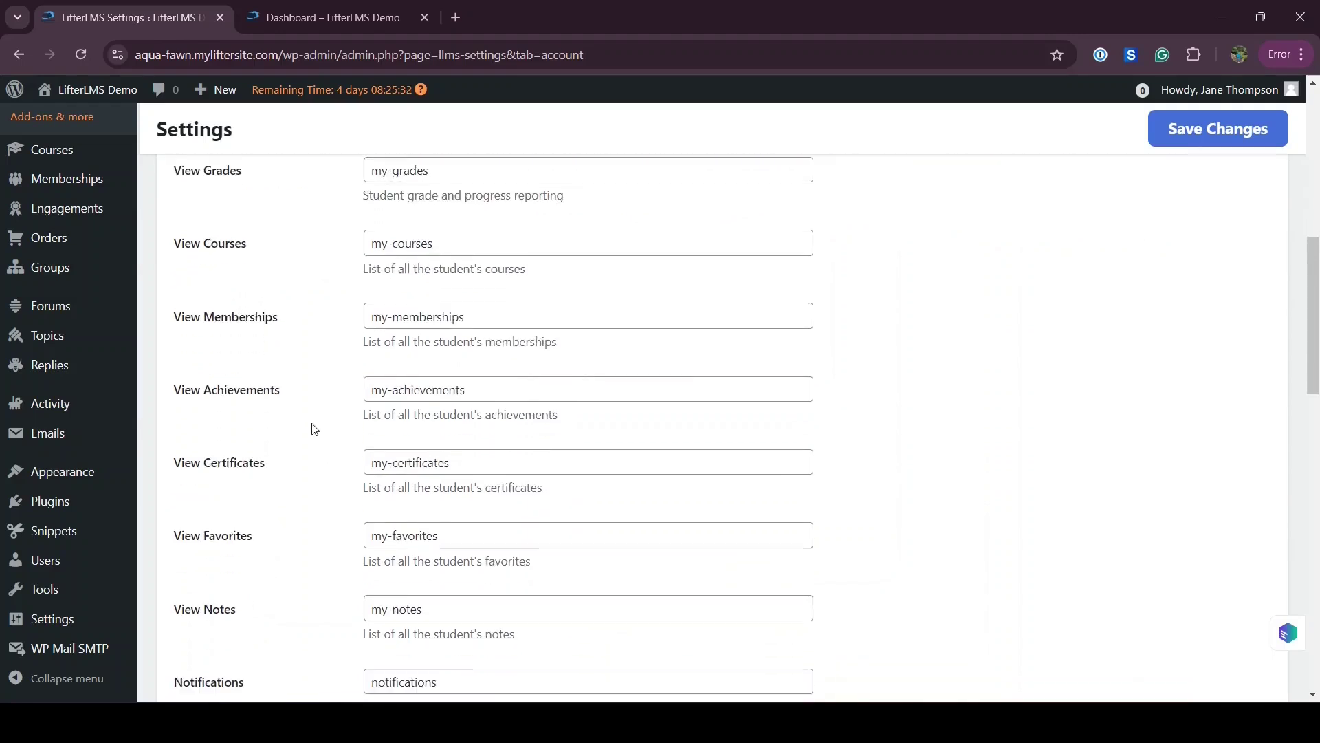
mouse_move(170, 387)
mouse_down()
mouse_move(172, 323)
mouse_move(295, 383)
mouse_move(181, 390)
mouse_up()
click(297, 388)
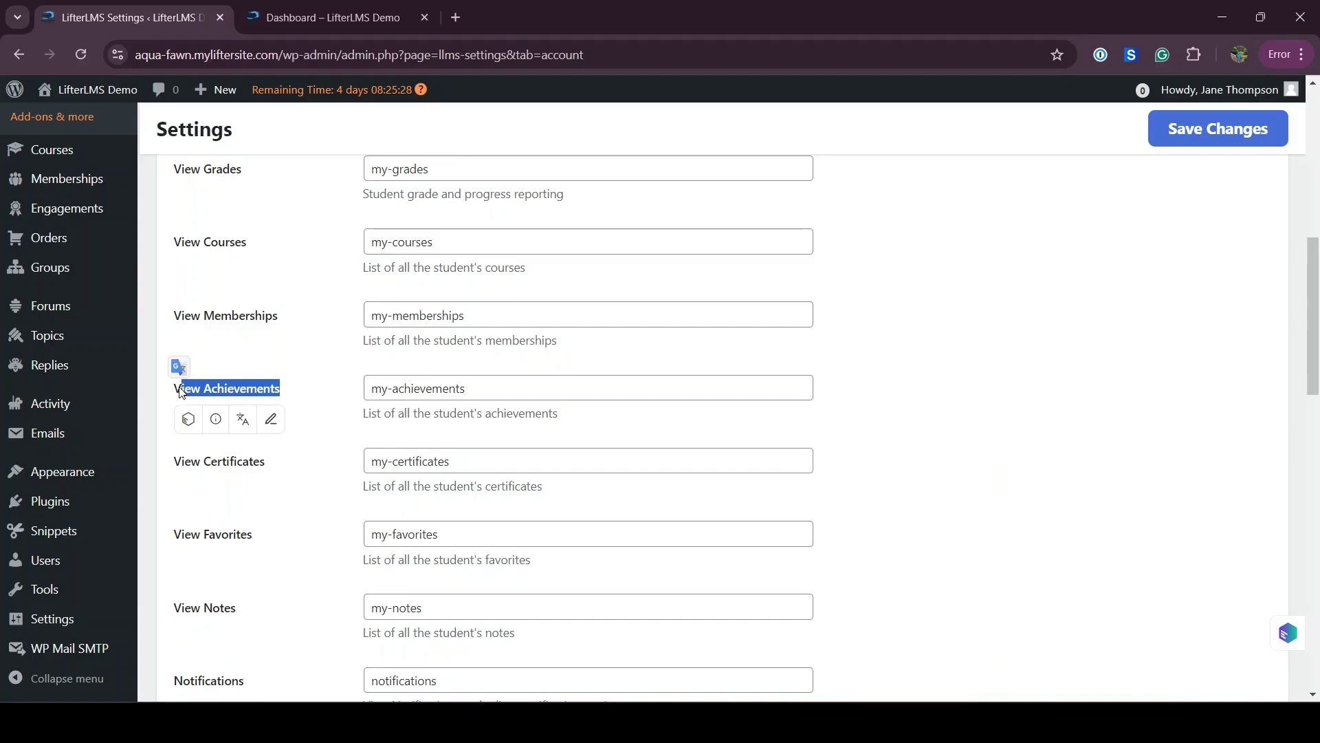
- Clear the my-achievements value from View Achievements and save the settings
click(461, 387)
triple_click(462, 388)
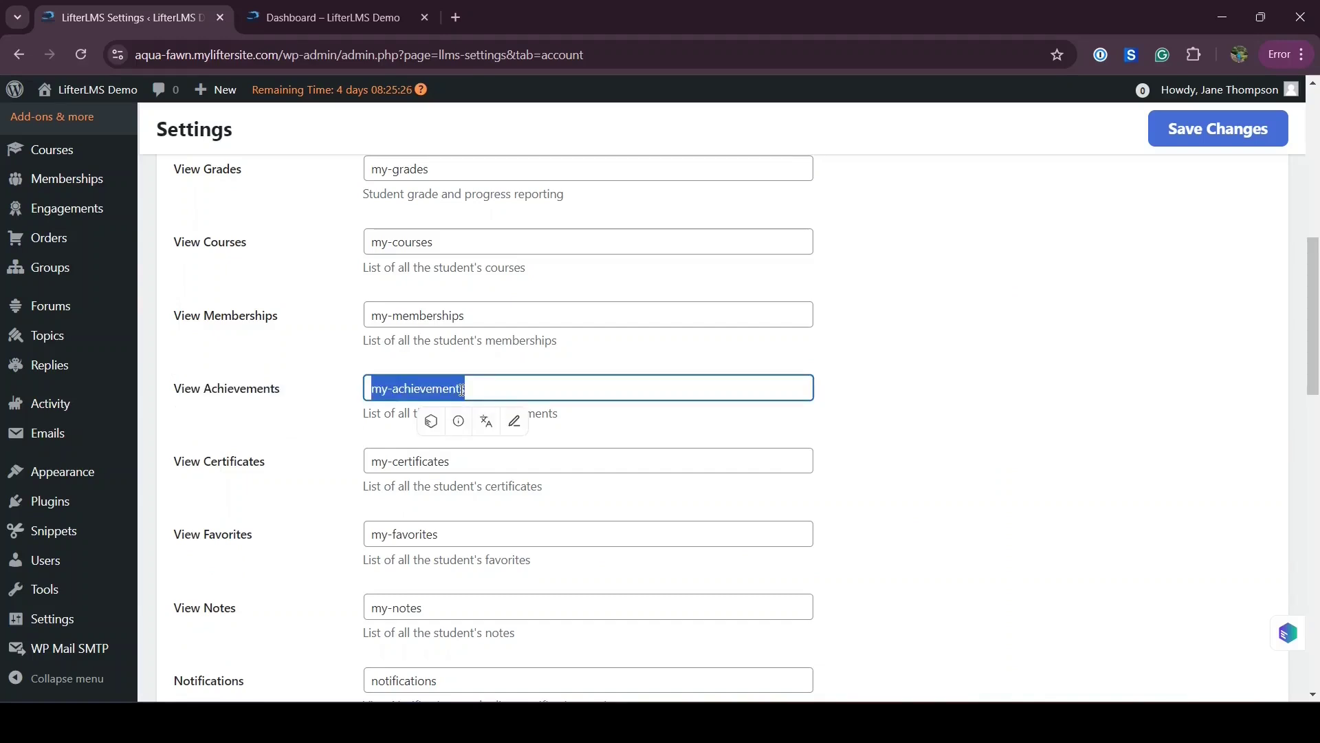
key(BackSpace)
click(1182, 128)
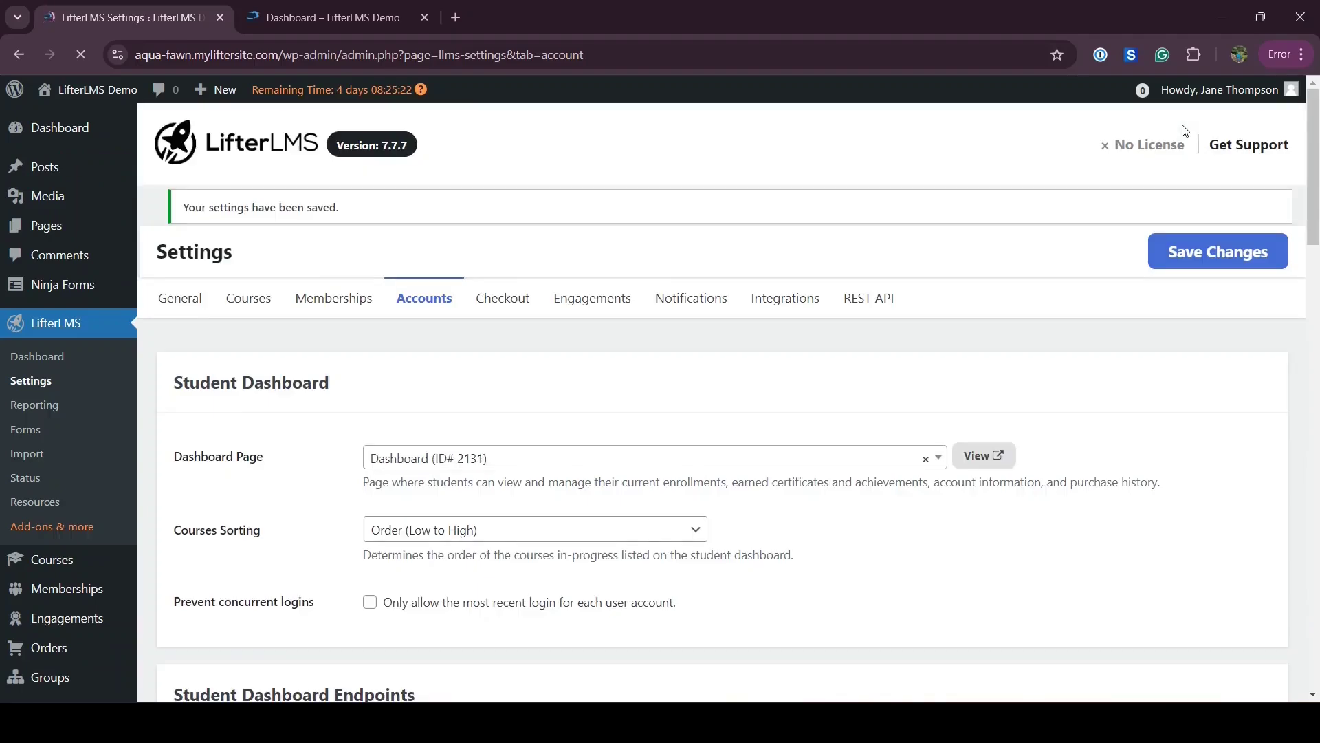
- Reload the student dashboard, confirm My Achievements is gone, and view My Favorites
click(315, 15)
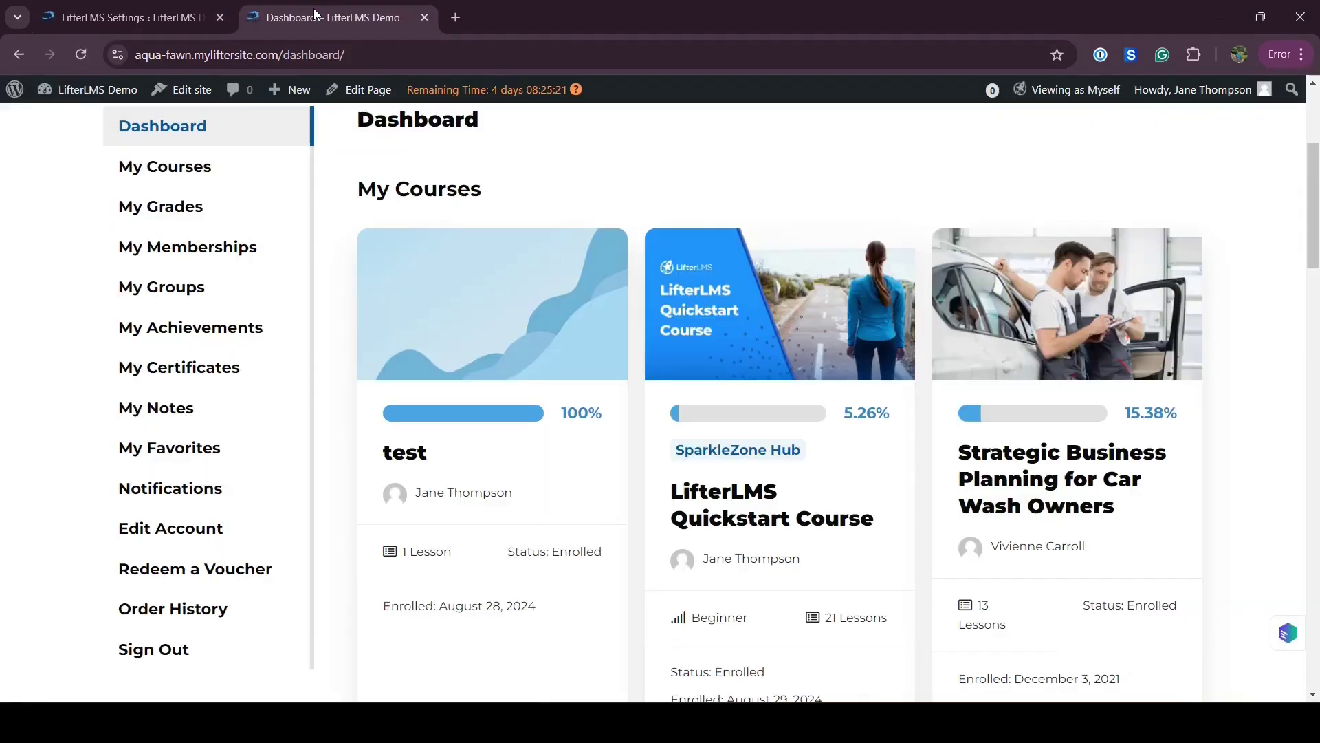
click(80, 54)
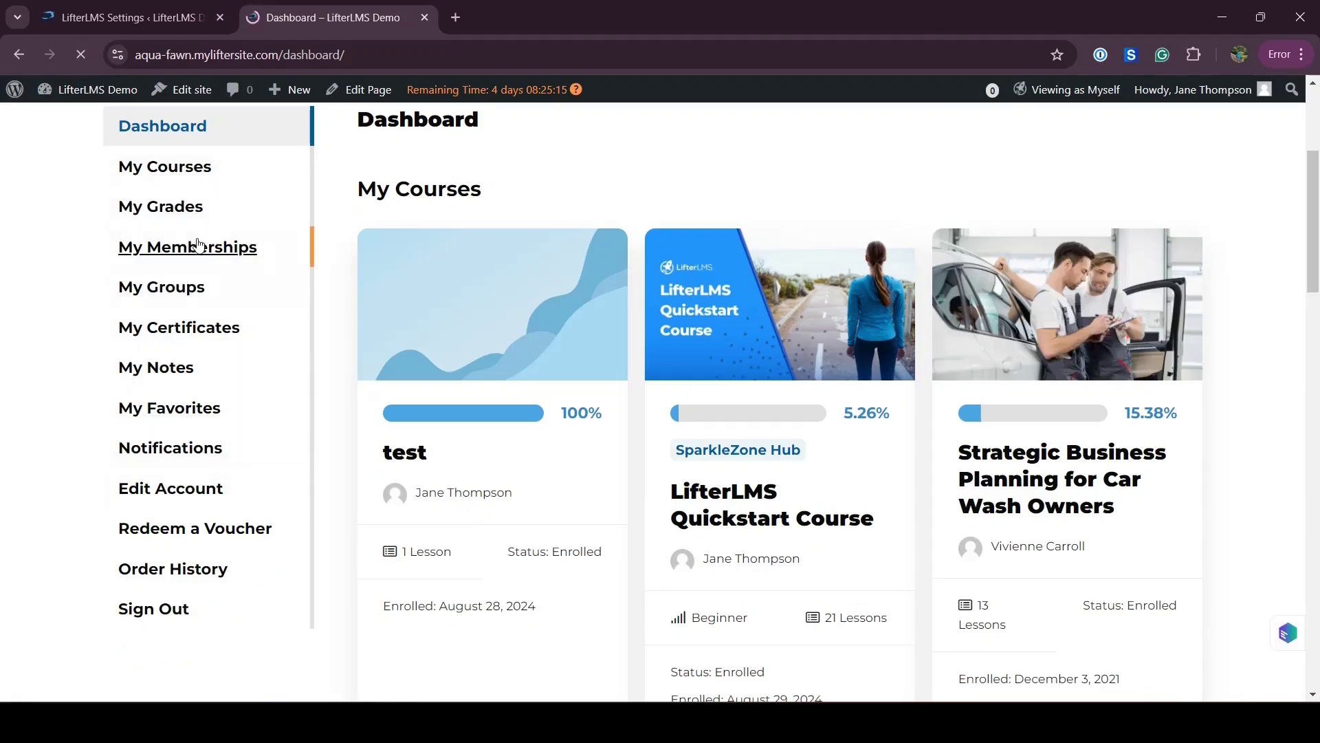
scroll(457, 475, down, 5)
scroll(457, 473, down, 10)
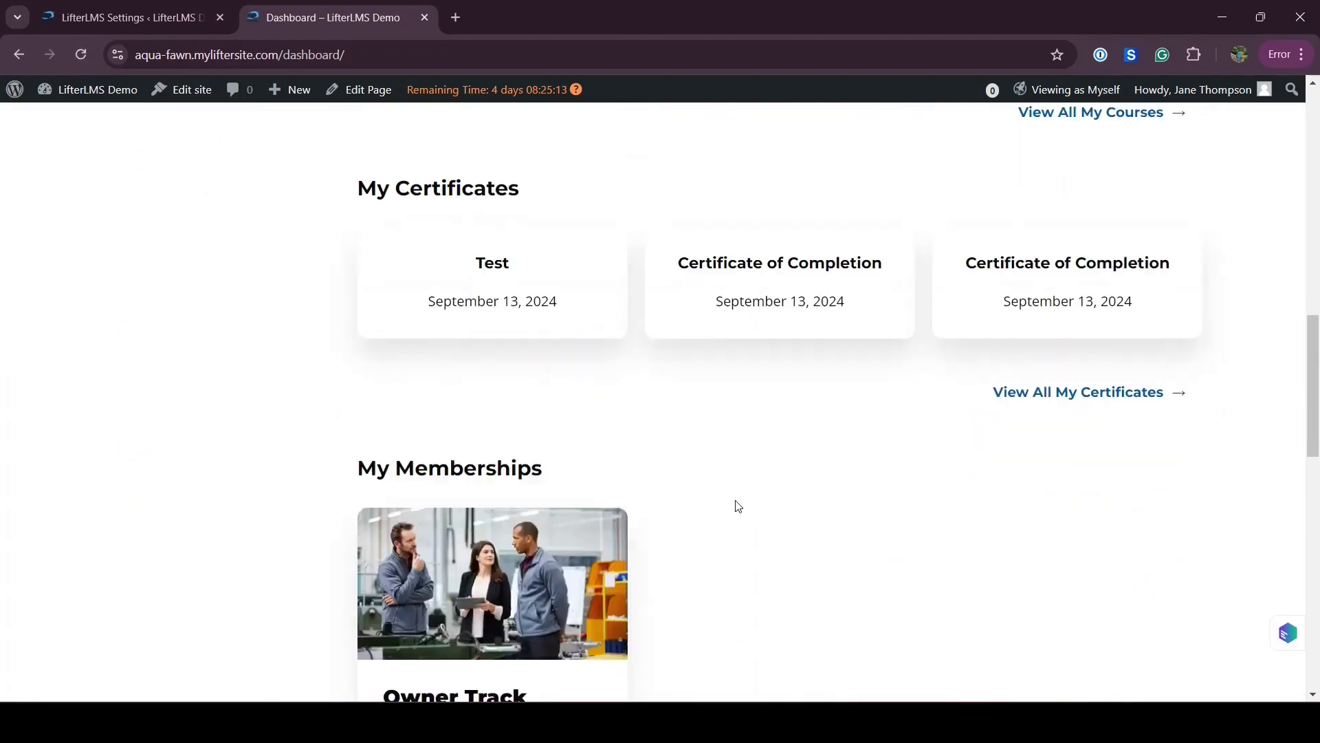
scroll(738, 506, up, 12)
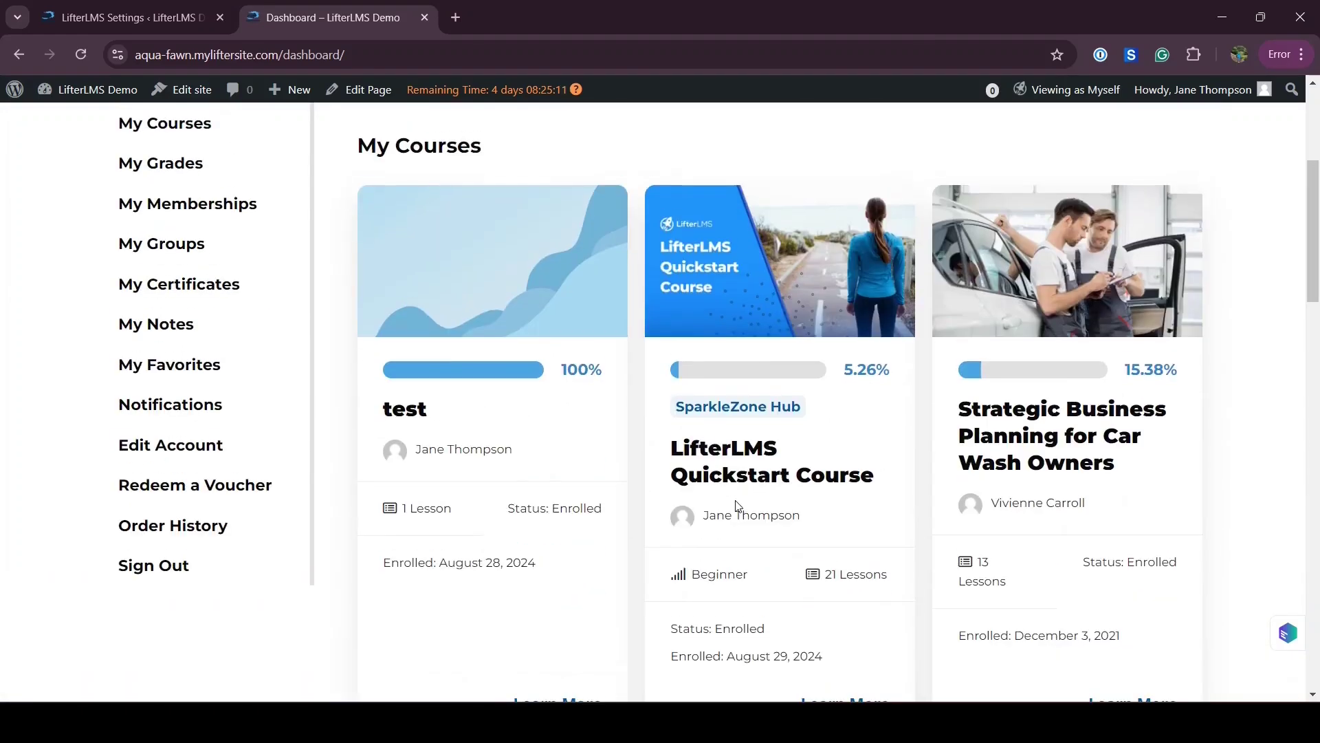
scroll(498, 442, up, 2)
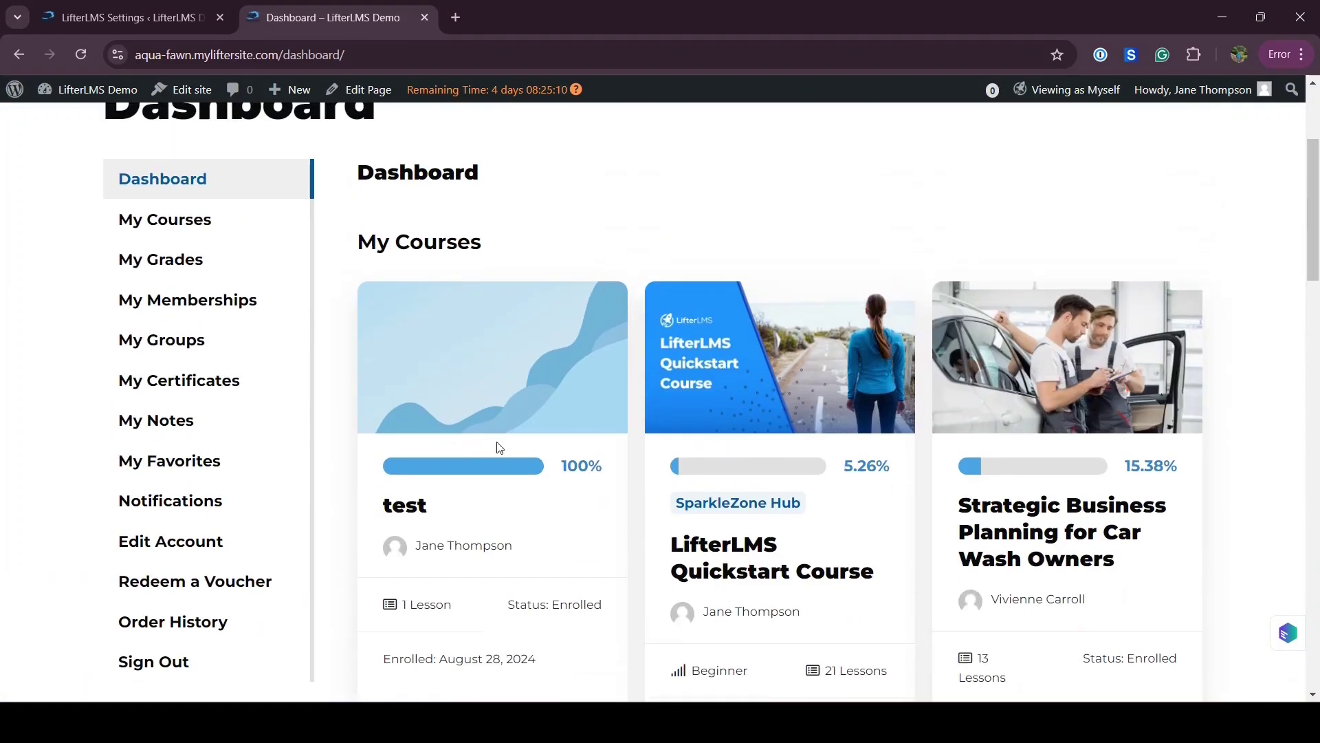
click(163, 465)
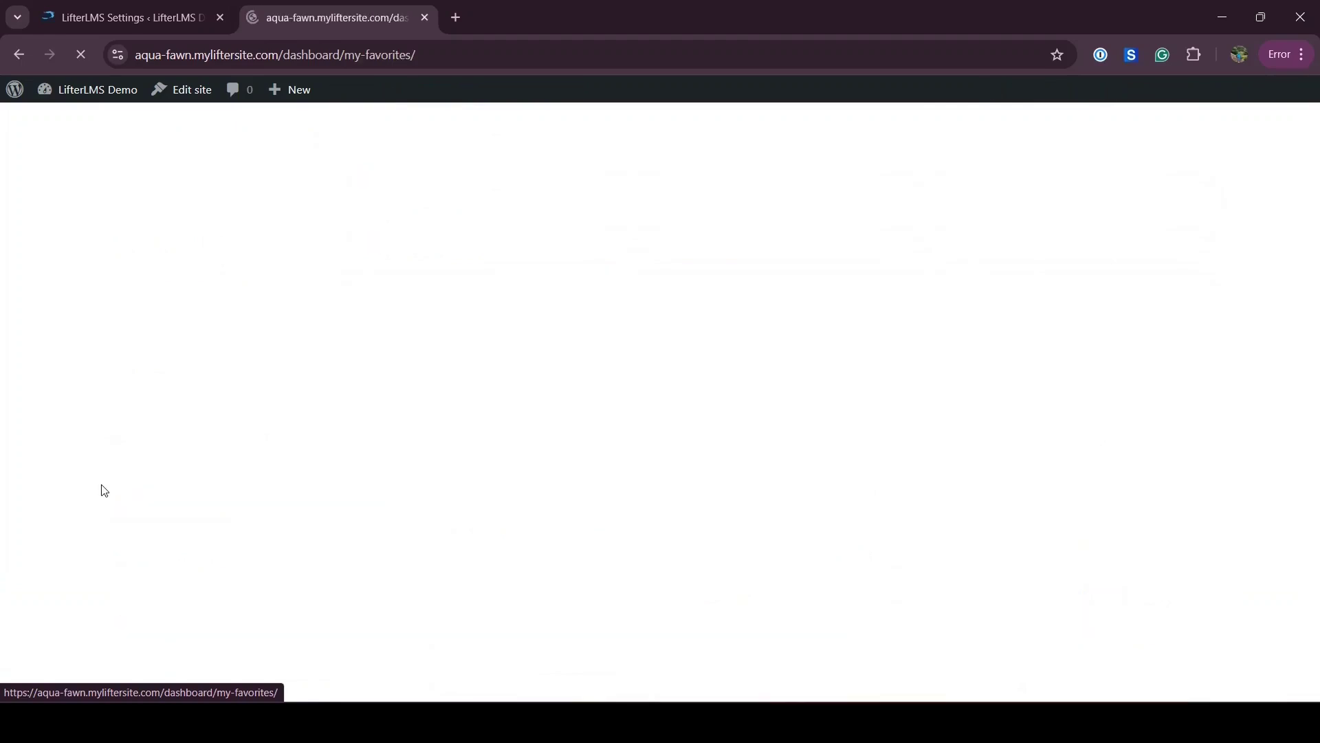
click(169, 19)
- Clear the View Certificates endpoint value and save the Accounts settings
scroll(468, 462, down, 7)
scroll(470, 464, down, 1)
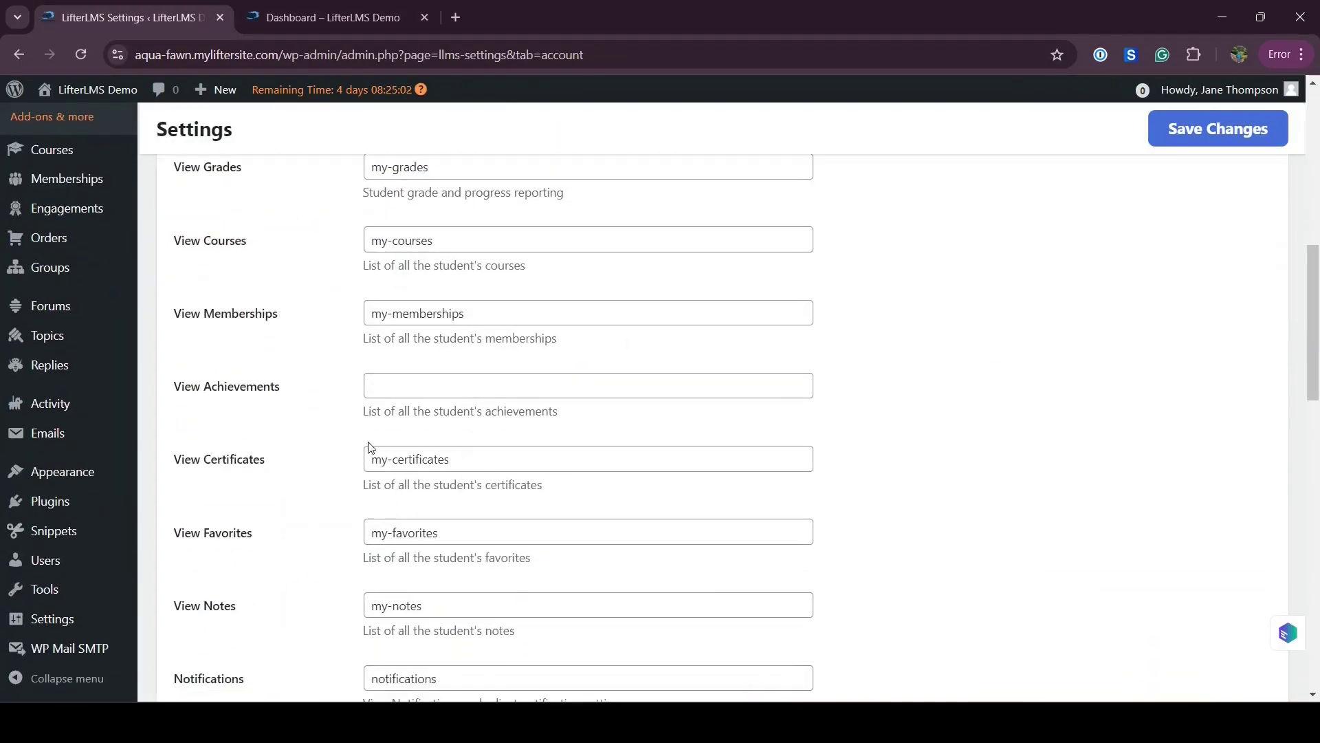
scroll(353, 521, down, 1)
triple_click(458, 468)
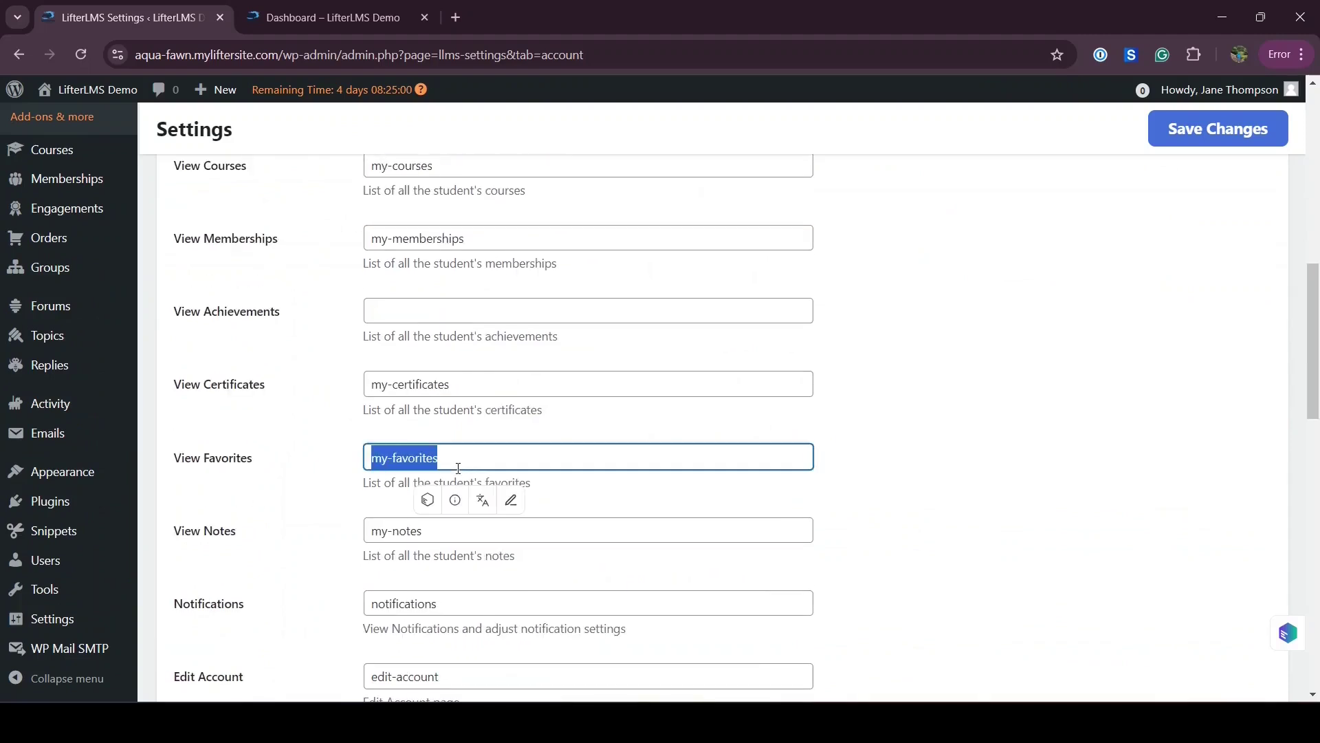
key(BackSpace)
click(1252, 131)
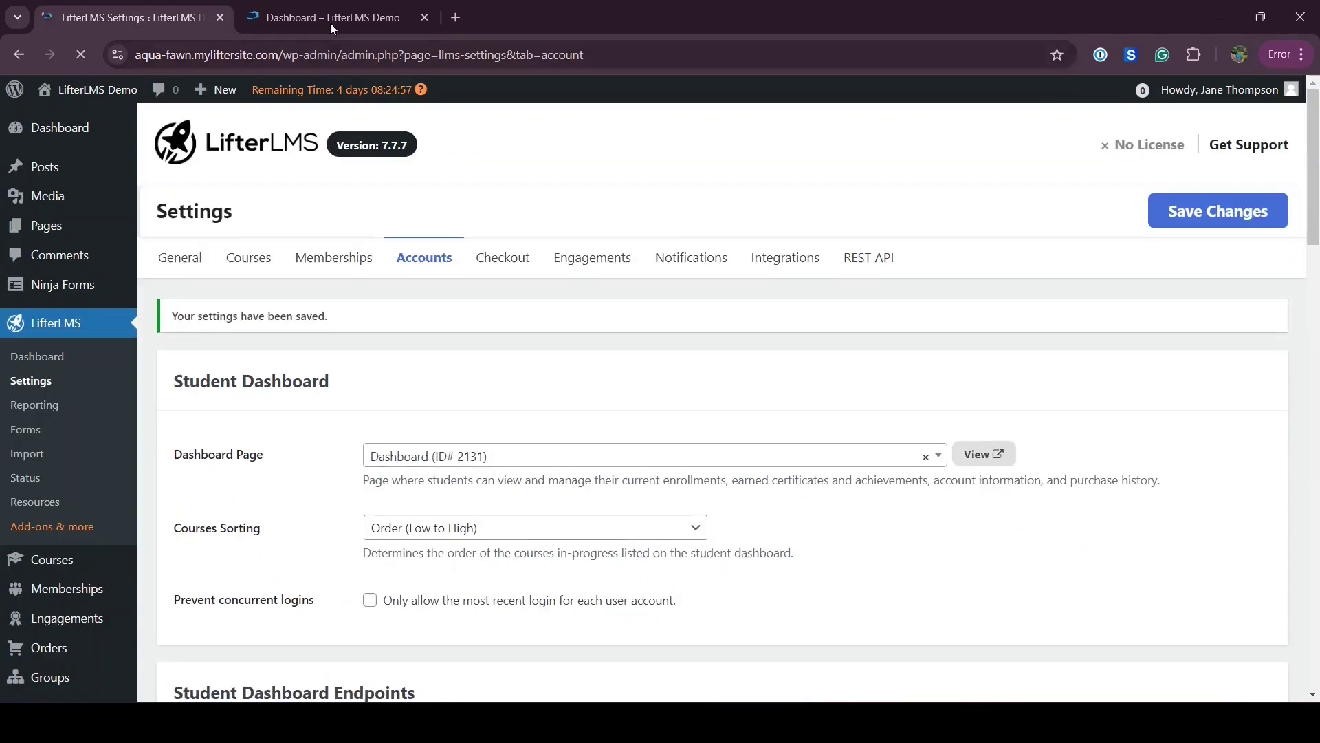
- Reload the student dashboard and scroll down to check its menu
click(311, 18)
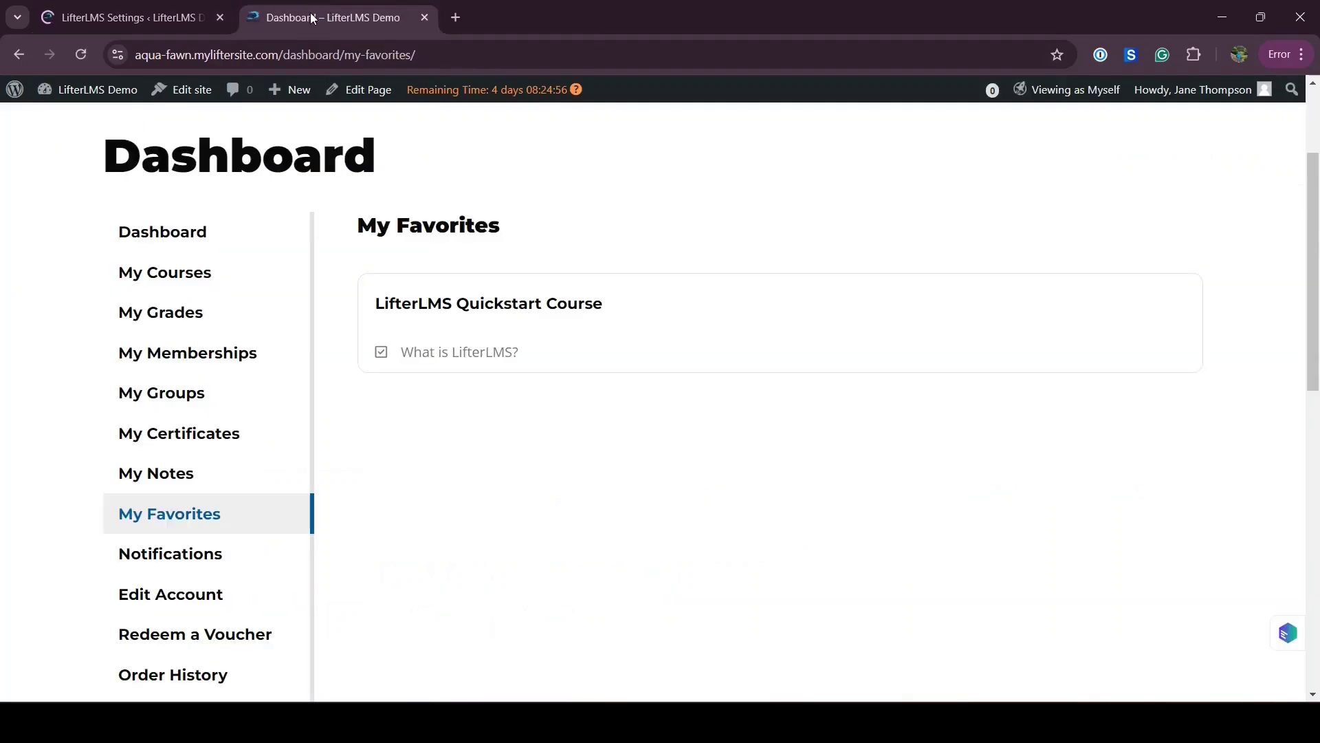
click(81, 55)
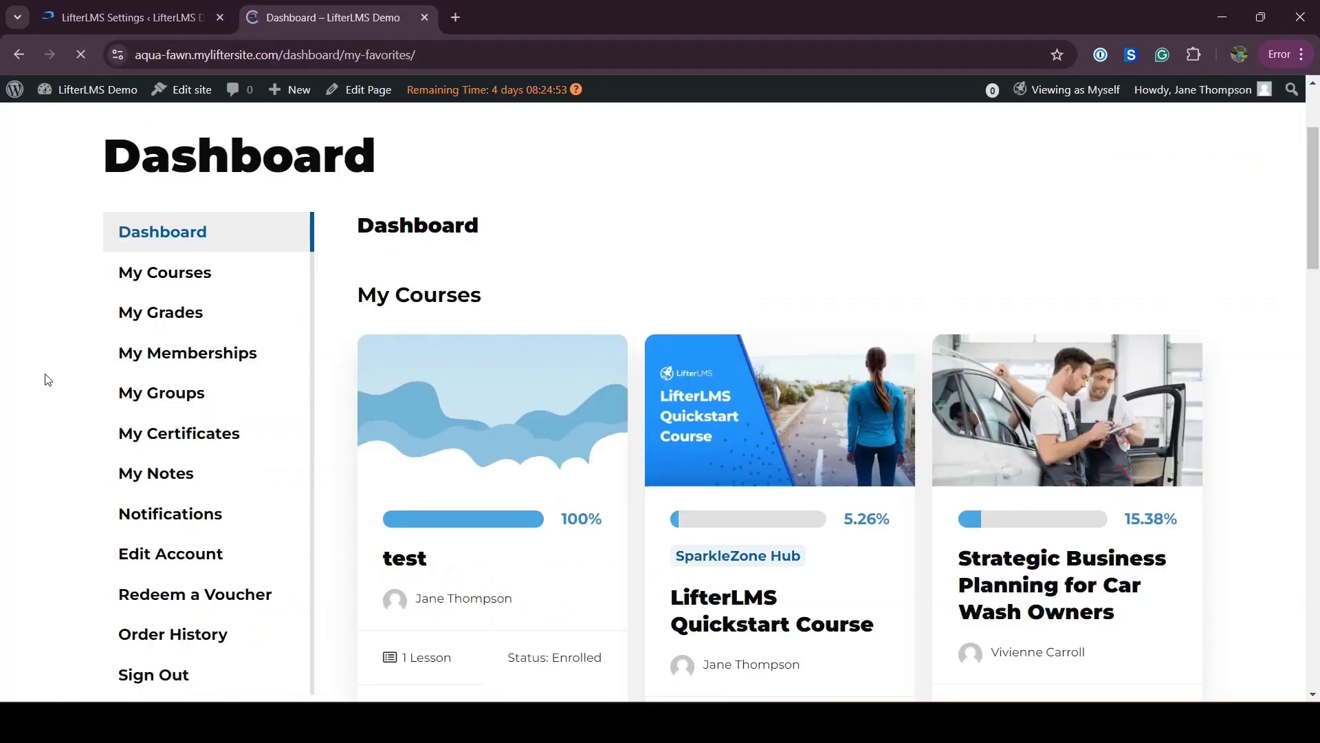
scroll(215, 586, down, 3)
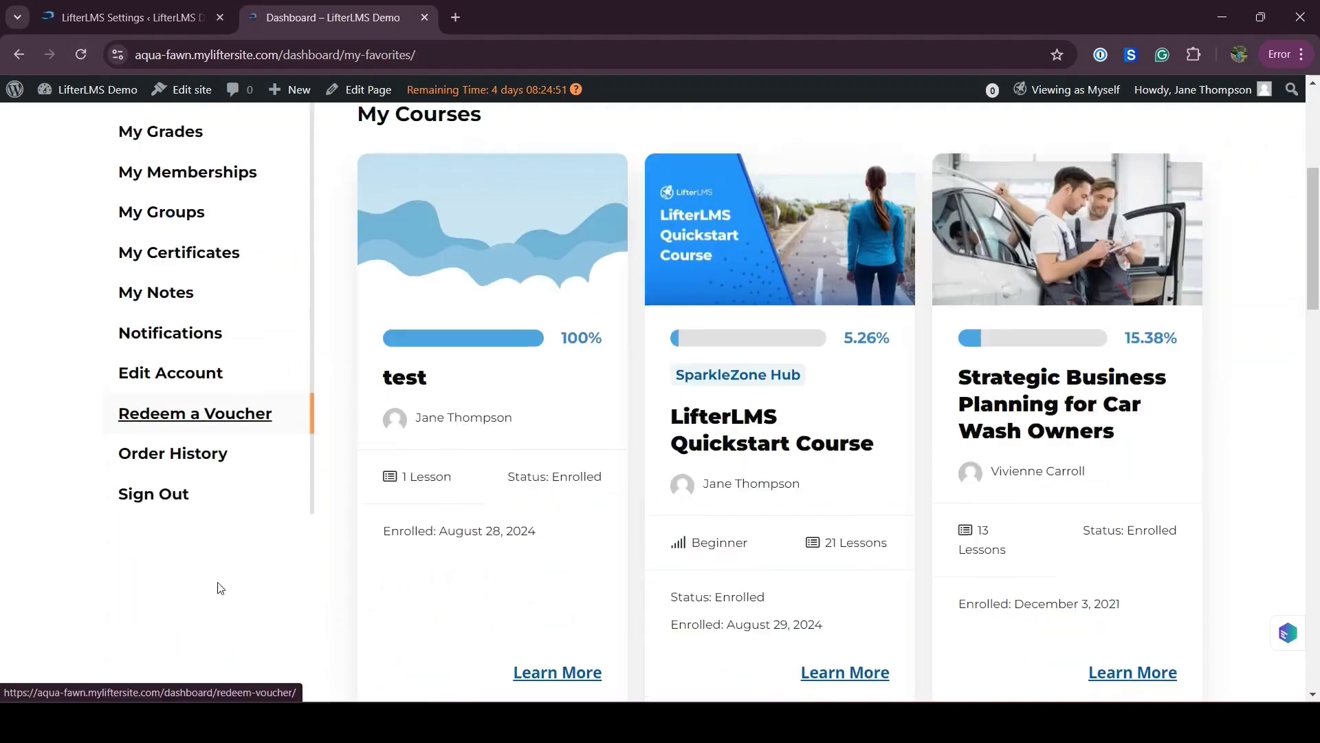
scroll(273, 458, down, 3)
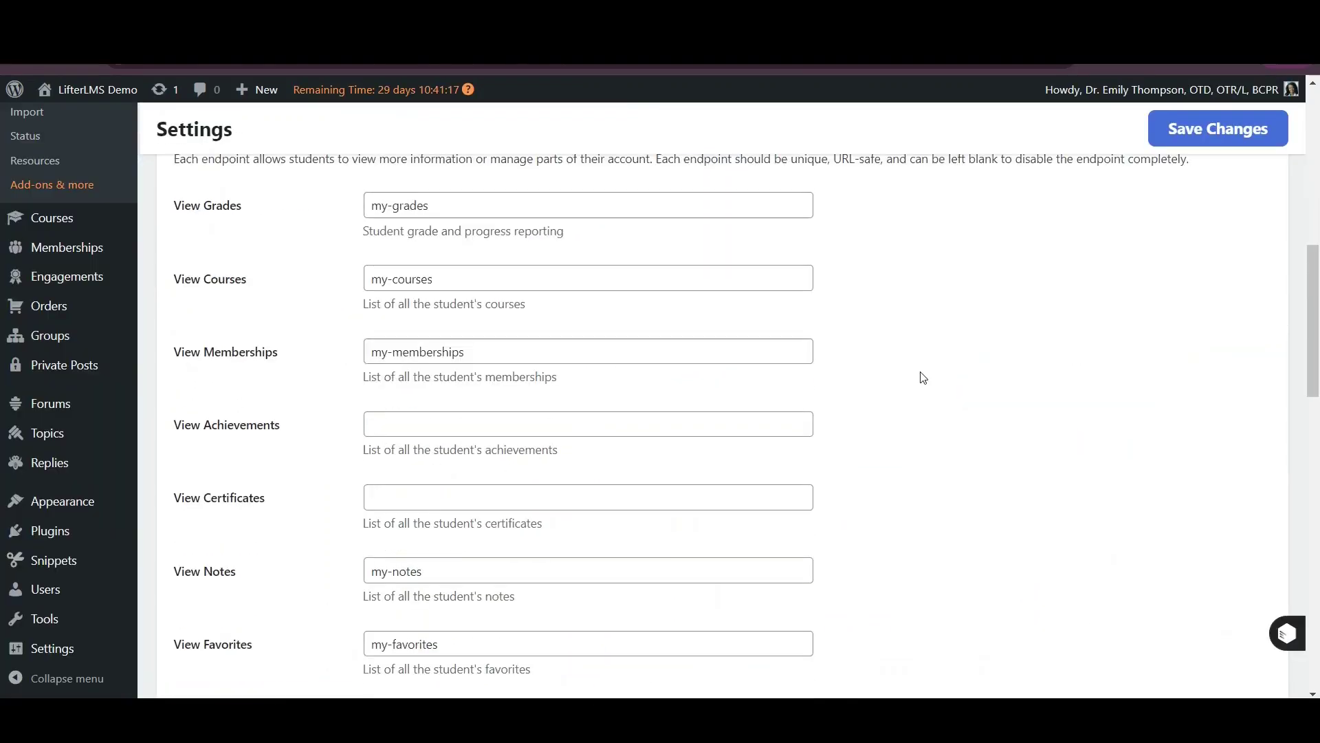
- Empty the View Courses endpoint (my-courses) and save the settings
scroll(571, 427, up, 3)
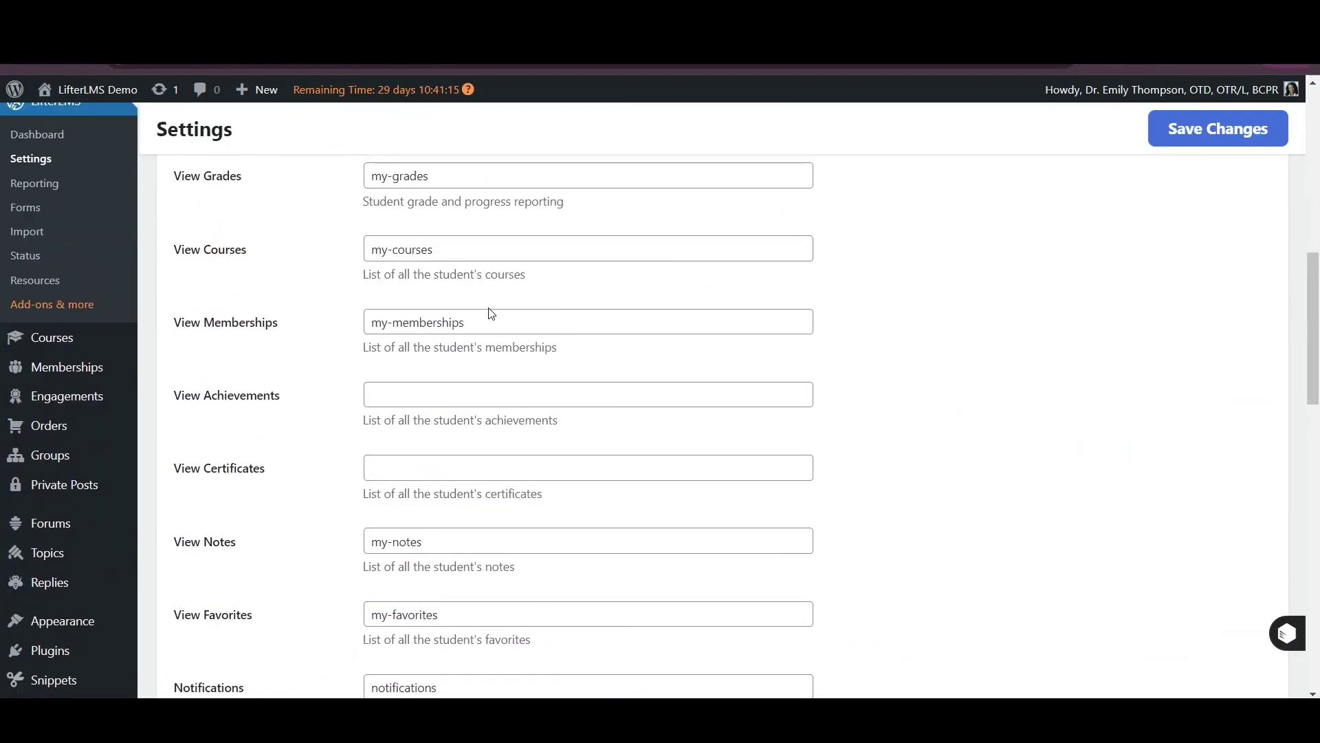
triple_click(468, 309)
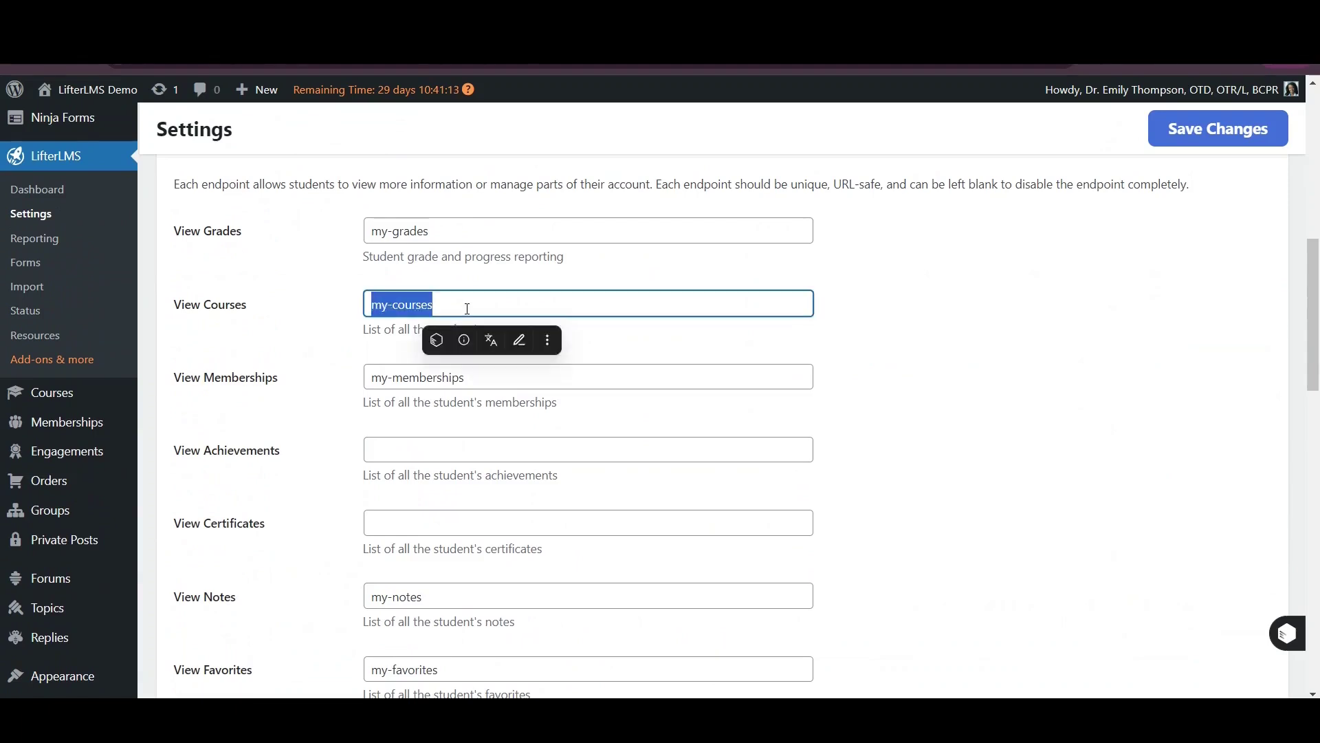
key(BackSpace)
click(1032, 379)
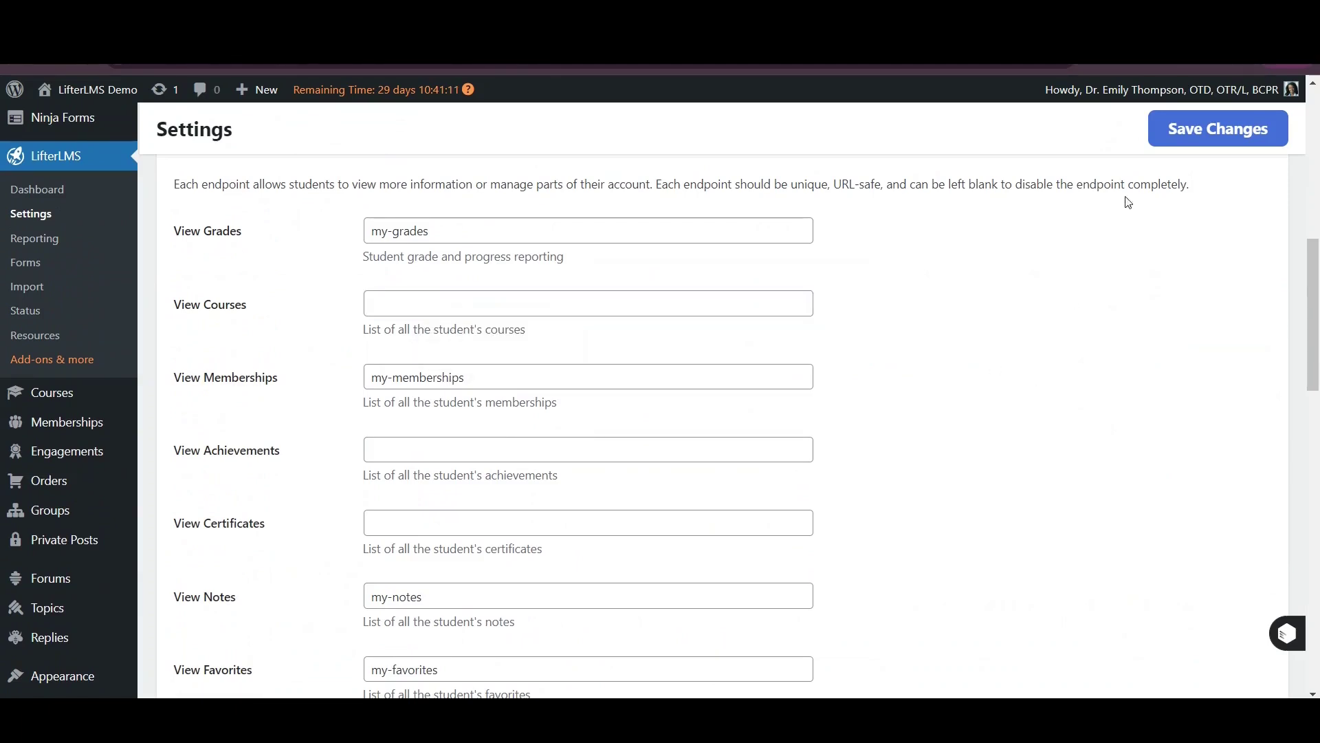
click(1188, 136)
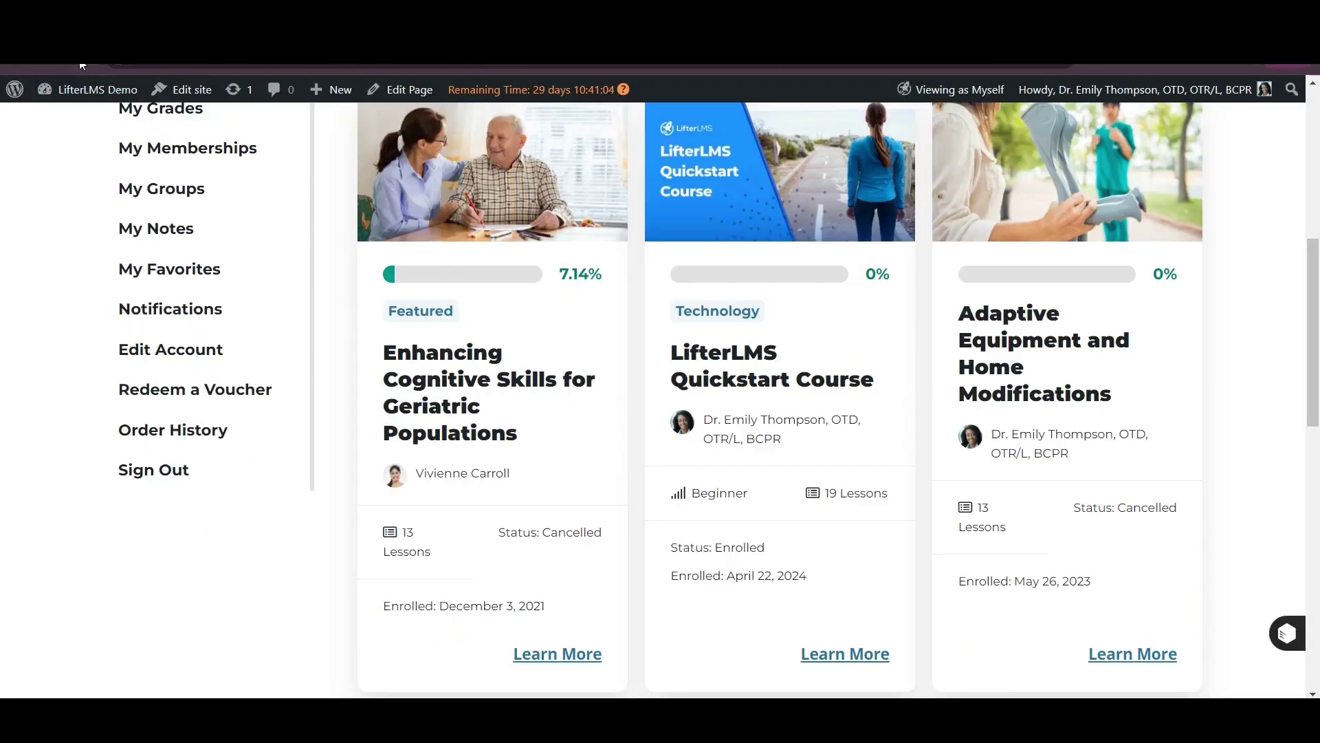
- Reload the dashboard with F5 and scroll through to confirm My Courses left the menu
scroll(55, 268, up, 5)
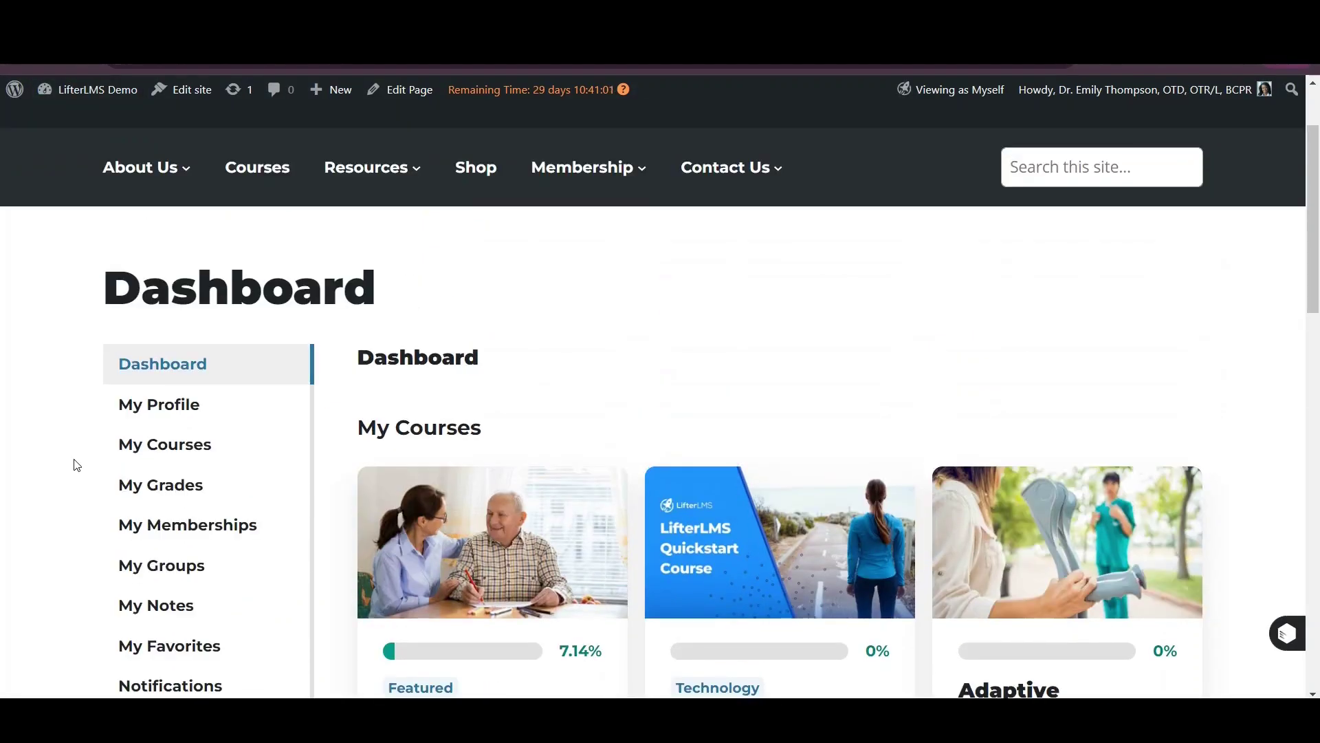
key(F5)
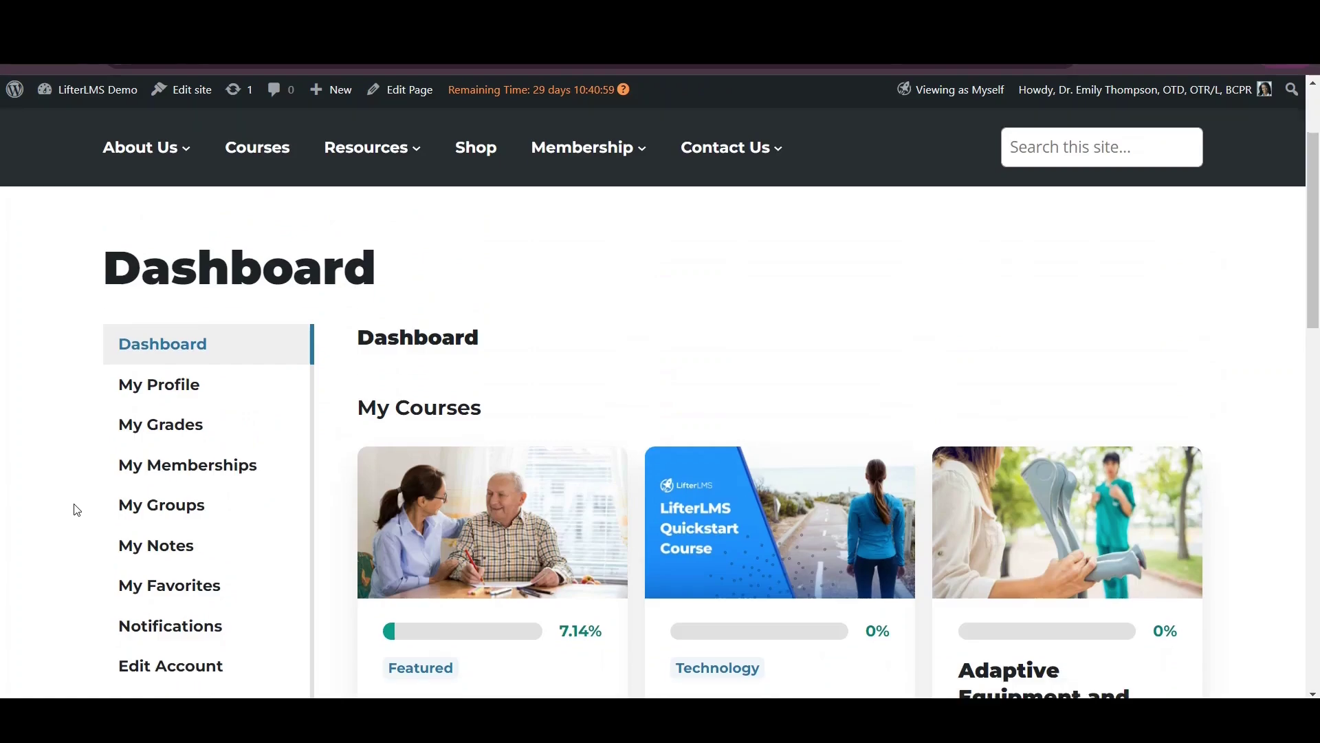
scroll(77, 481, down, 3)
scroll(485, 392, up, 1)
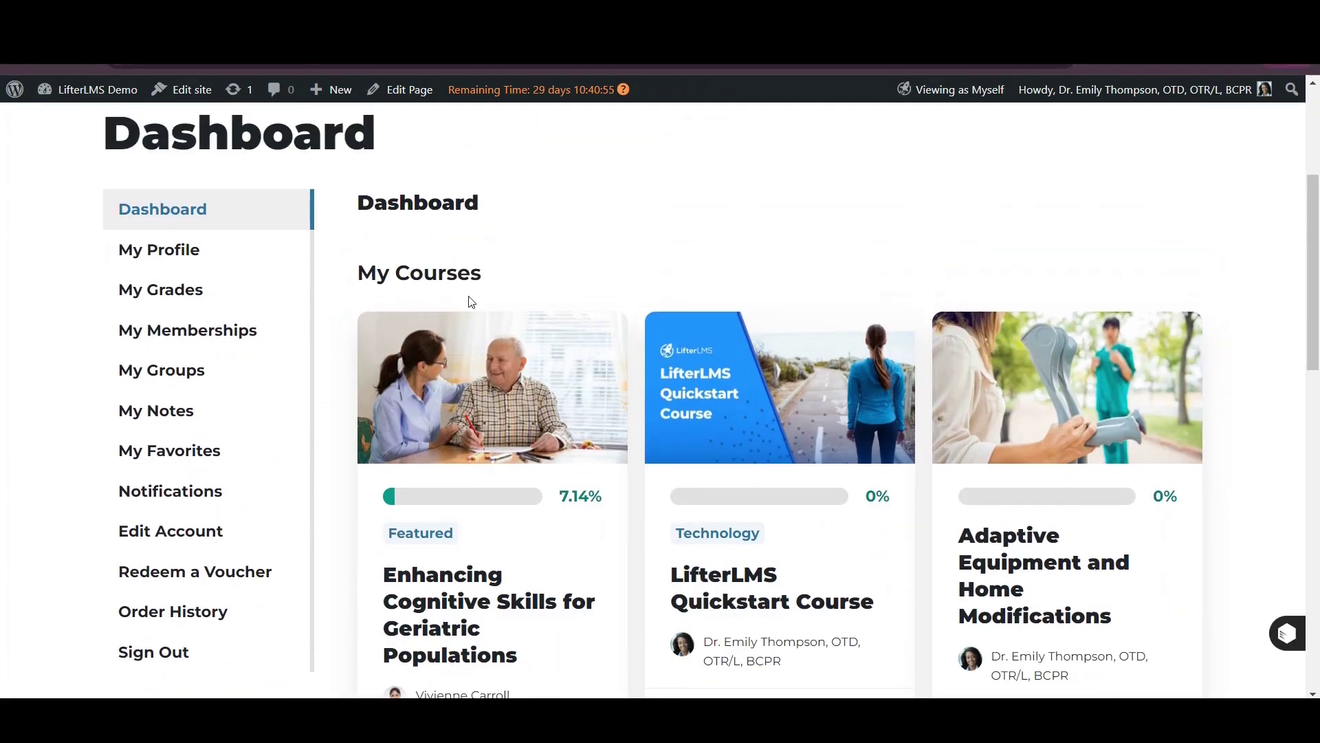
scroll(468, 298, down, 8)
scroll(526, 424, up, 4)
scroll(526, 424, up, 6)
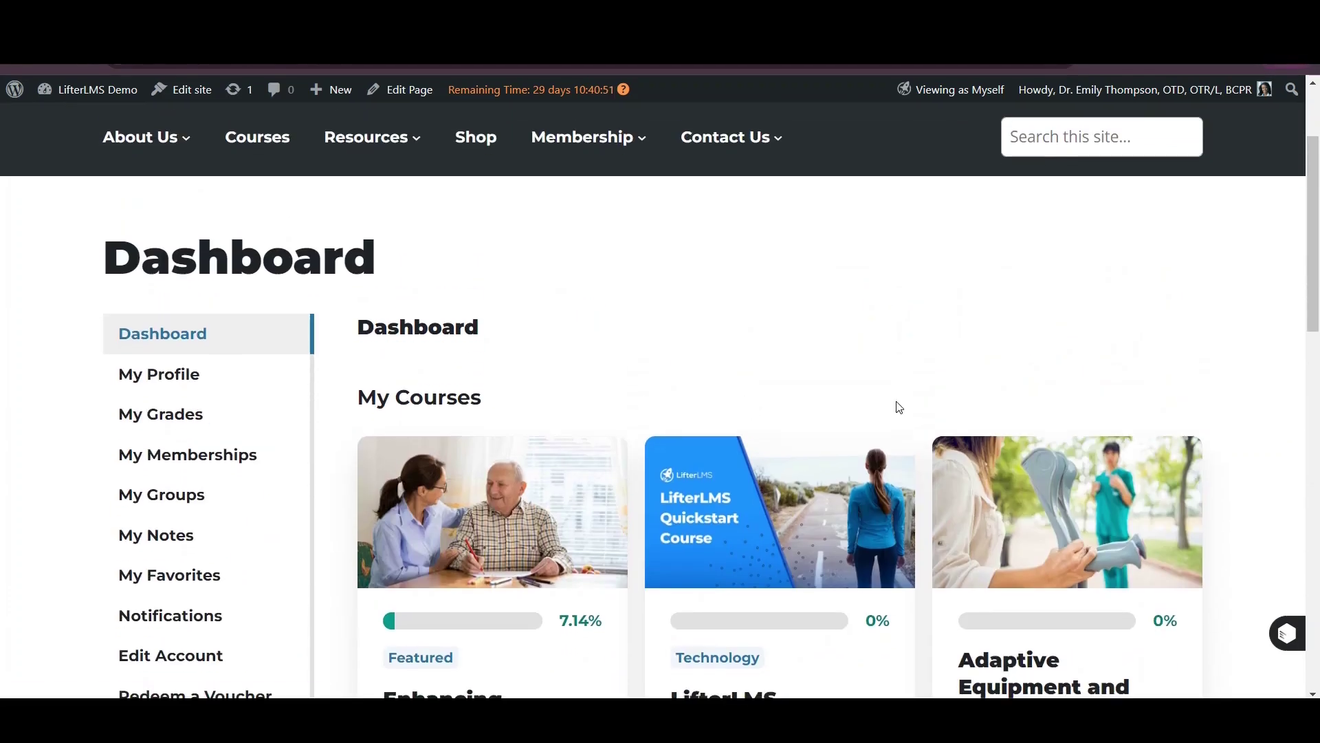
scroll(899, 407, down, 2)
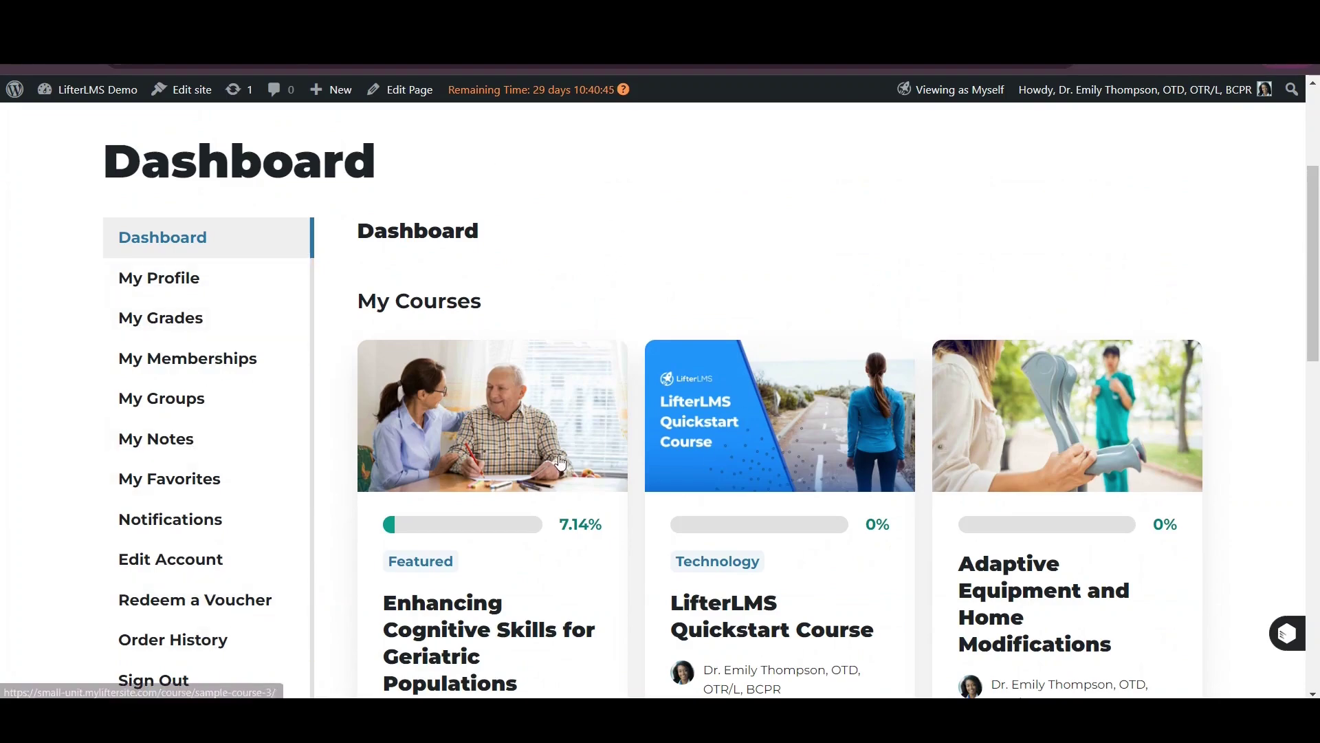
scroll(534, 264, down, 2)
scroll(484, 199, down, 5)
scroll(484, 199, down, 2)
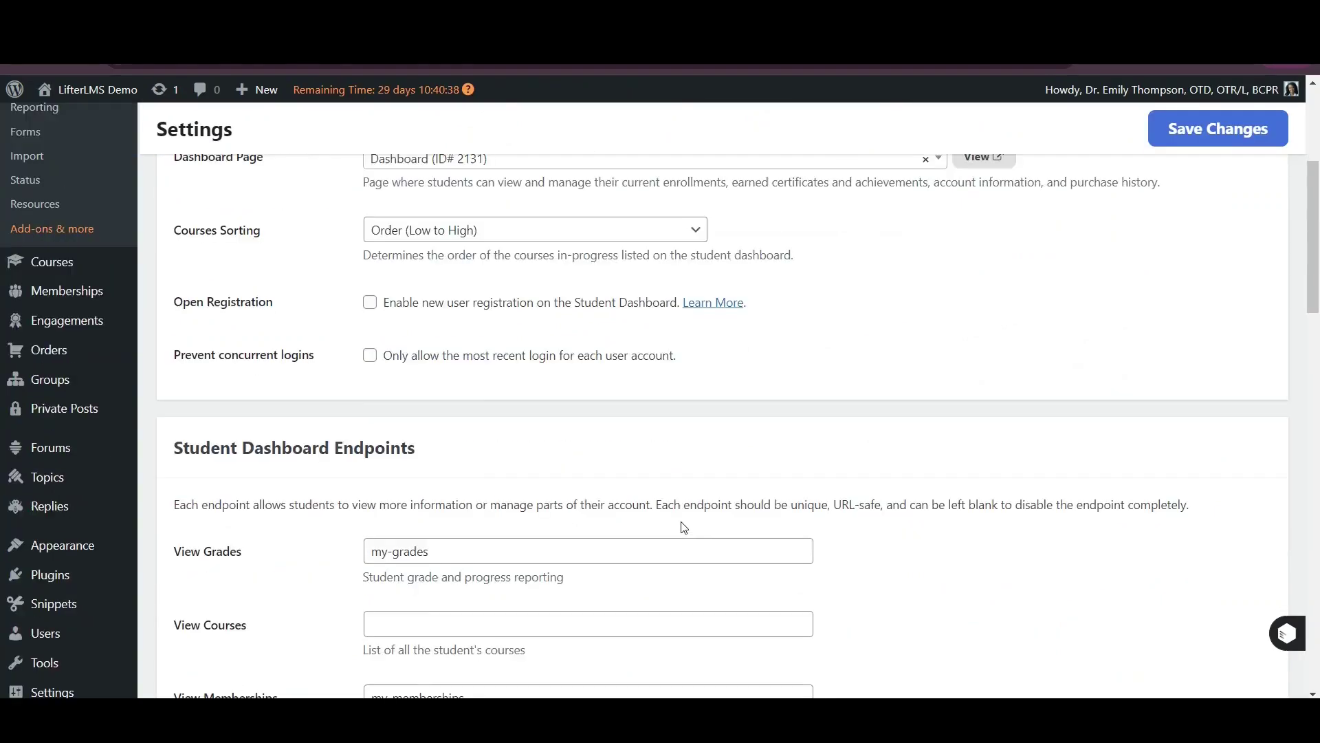
- Empty the View Memberships endpoint (my-memberships) and save the Accounts settings
scroll(682, 527, down, 4)
triple_click(509, 425)
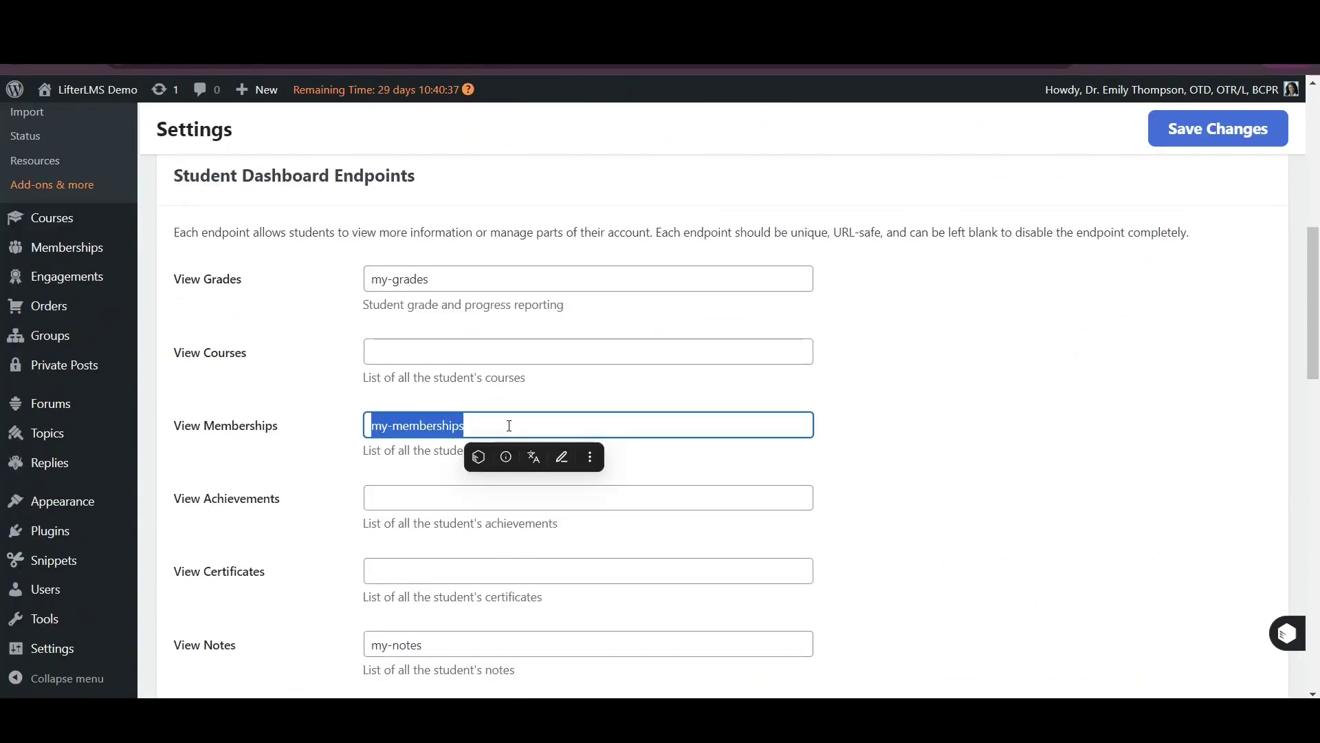
key(BackSpace)
click(878, 427)
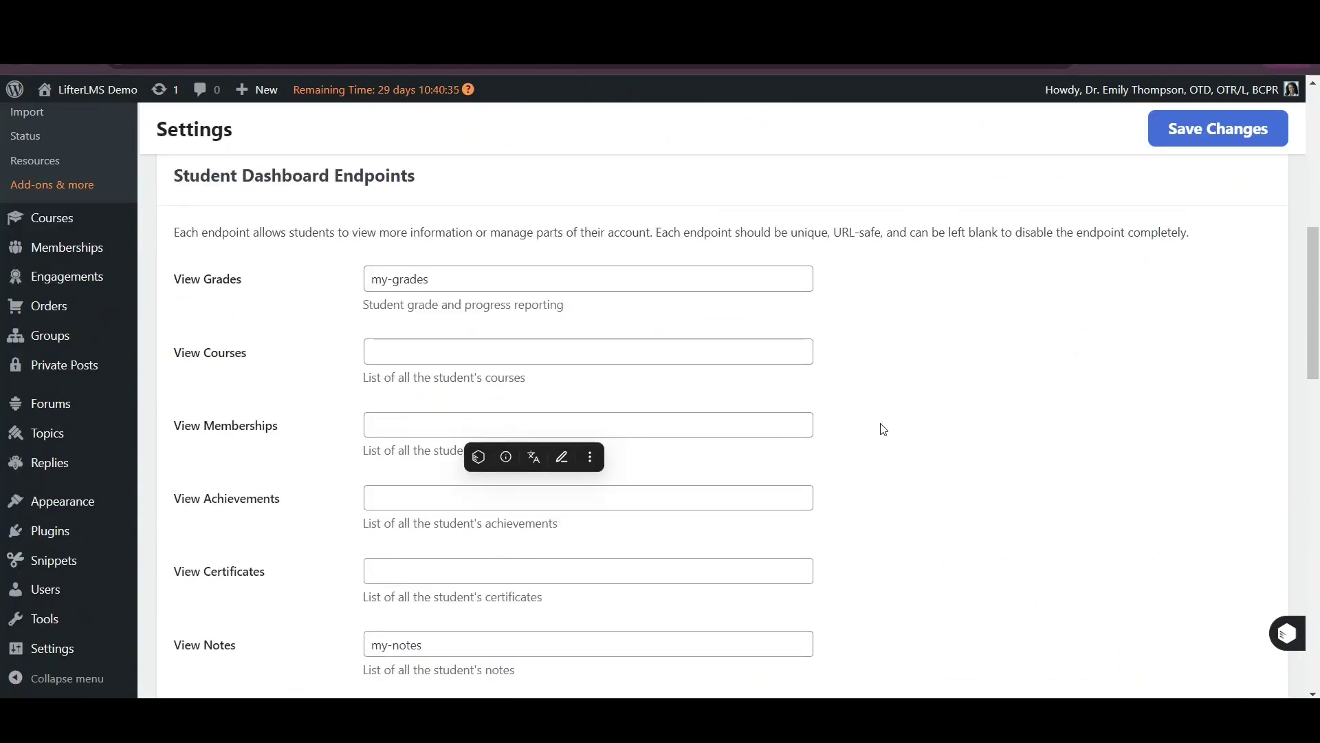
click(1185, 141)
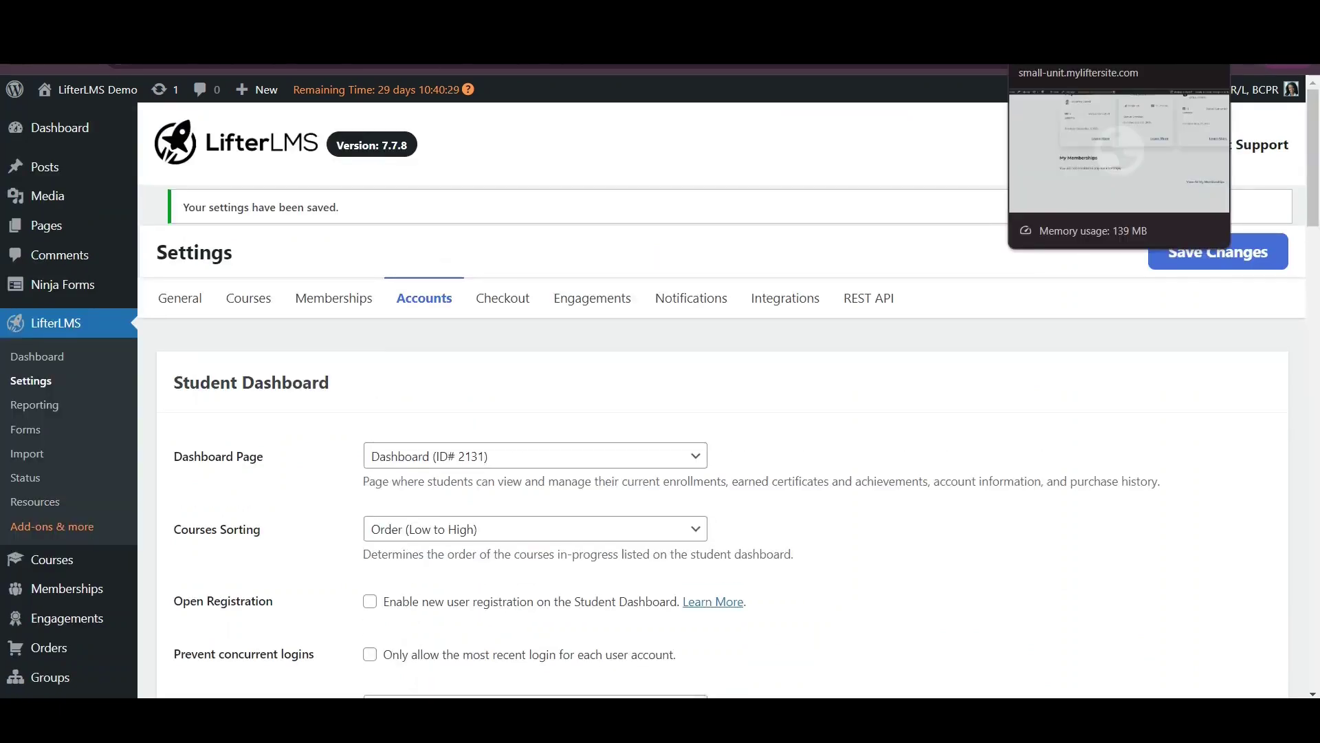
- Return to the dashboard, reload it, and confirm the menu skips from My Grades to My Groups
key(ctrl+Tab)
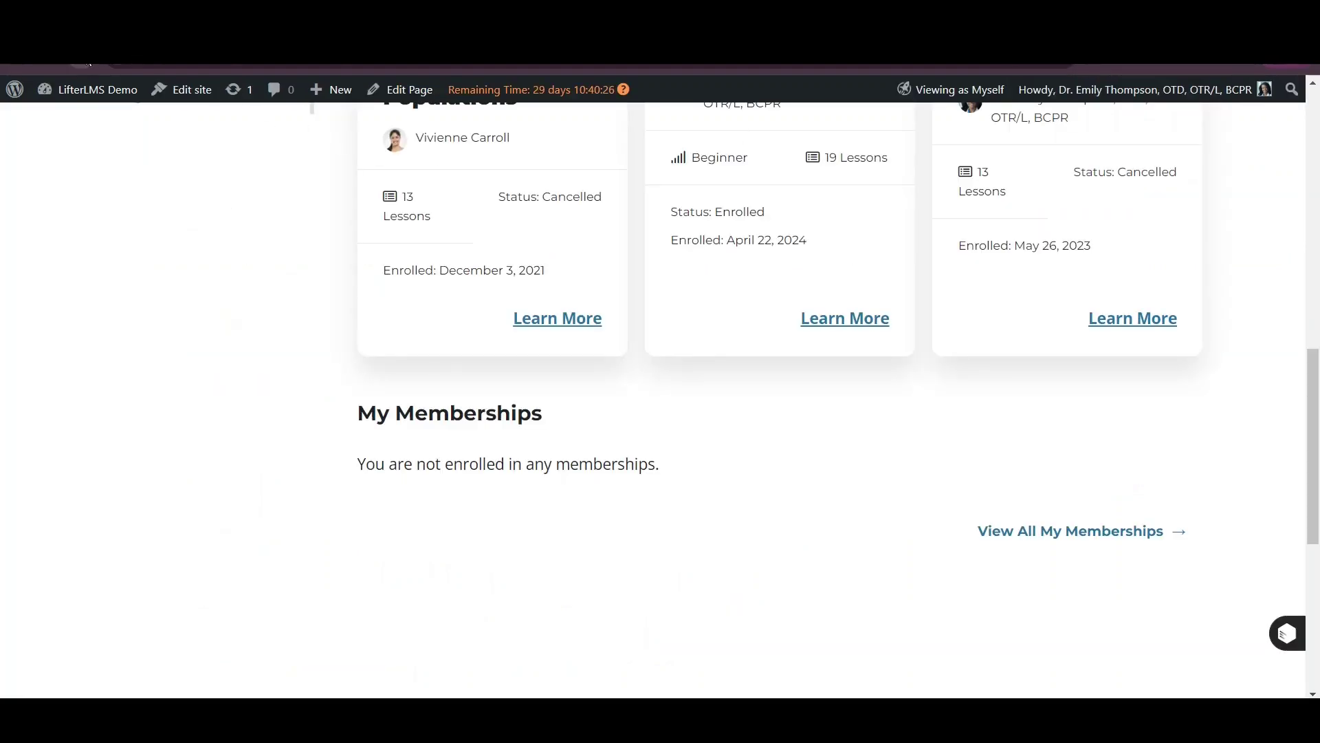
scroll(153, 328, up, 10)
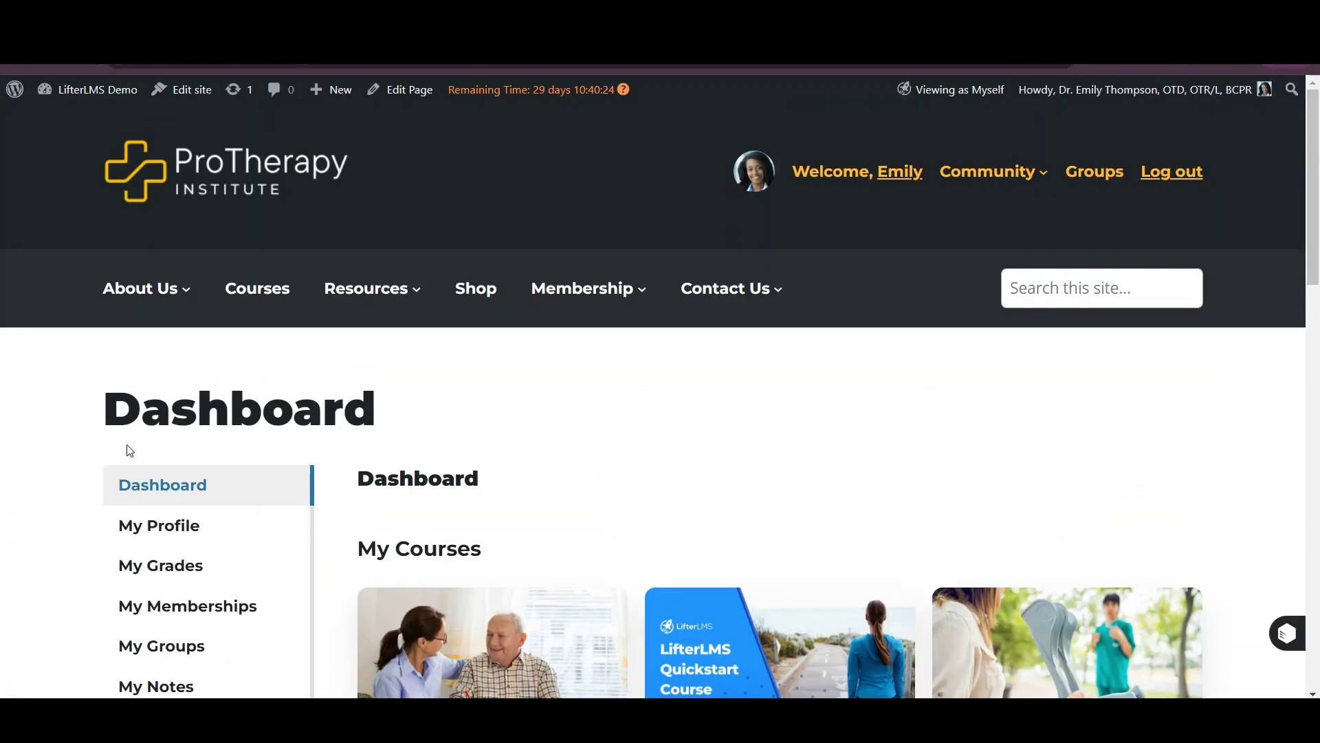
key(F5)
scroll(26, 481, down, 5)
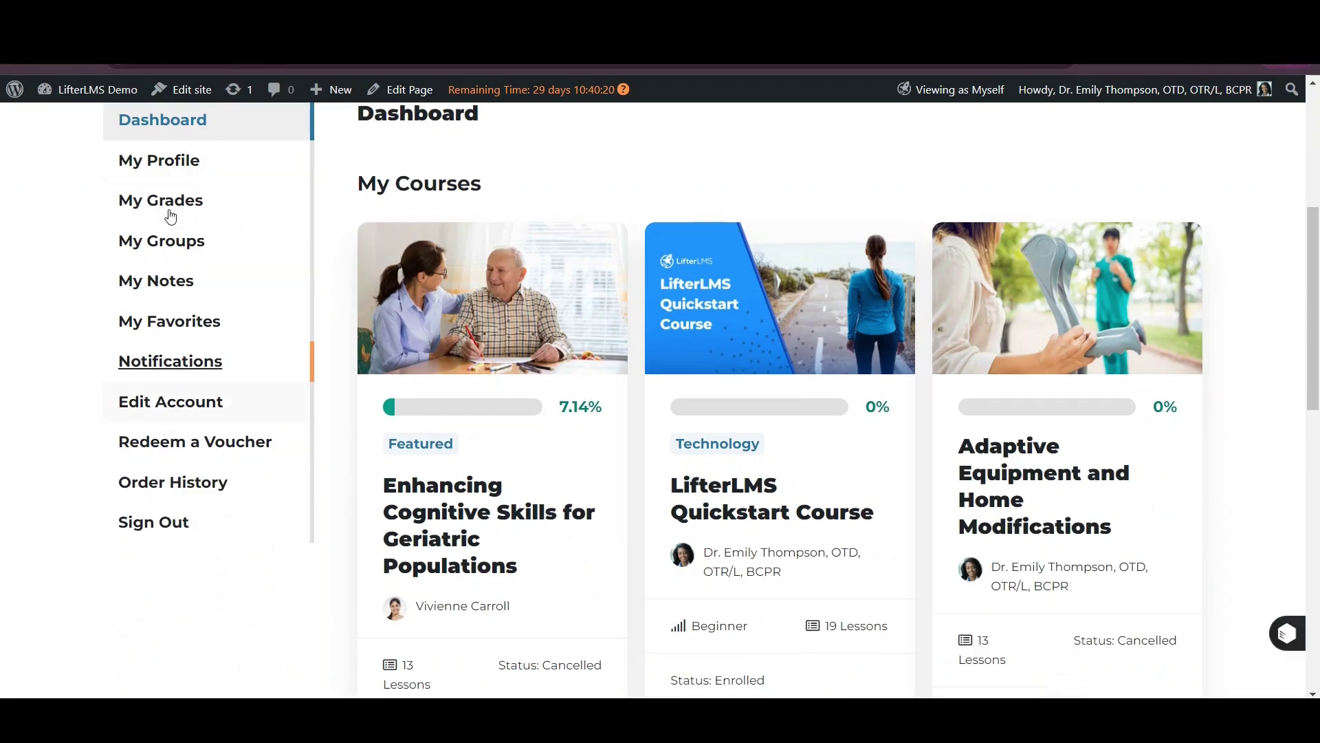
scroll(365, 443, down, 8)
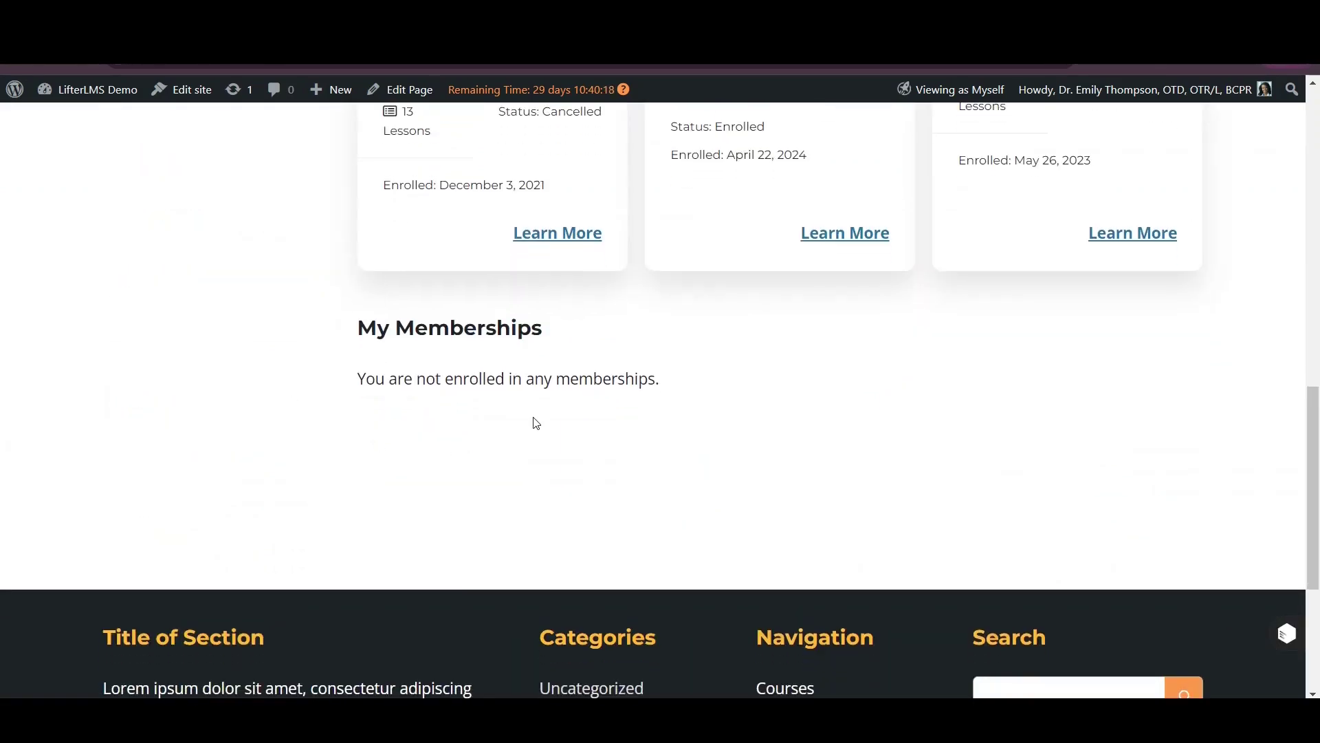
scroll(492, 370, up, 8)
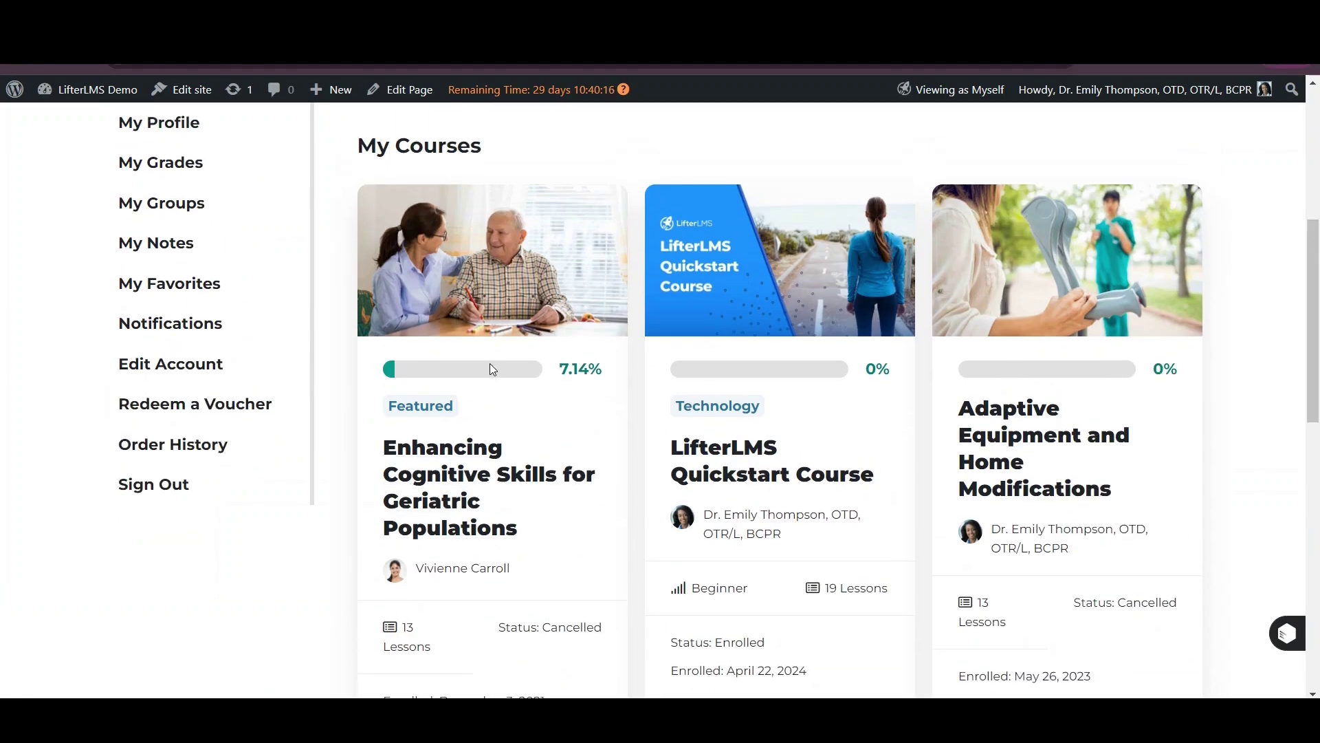
scroll(484, 329, down, 5)
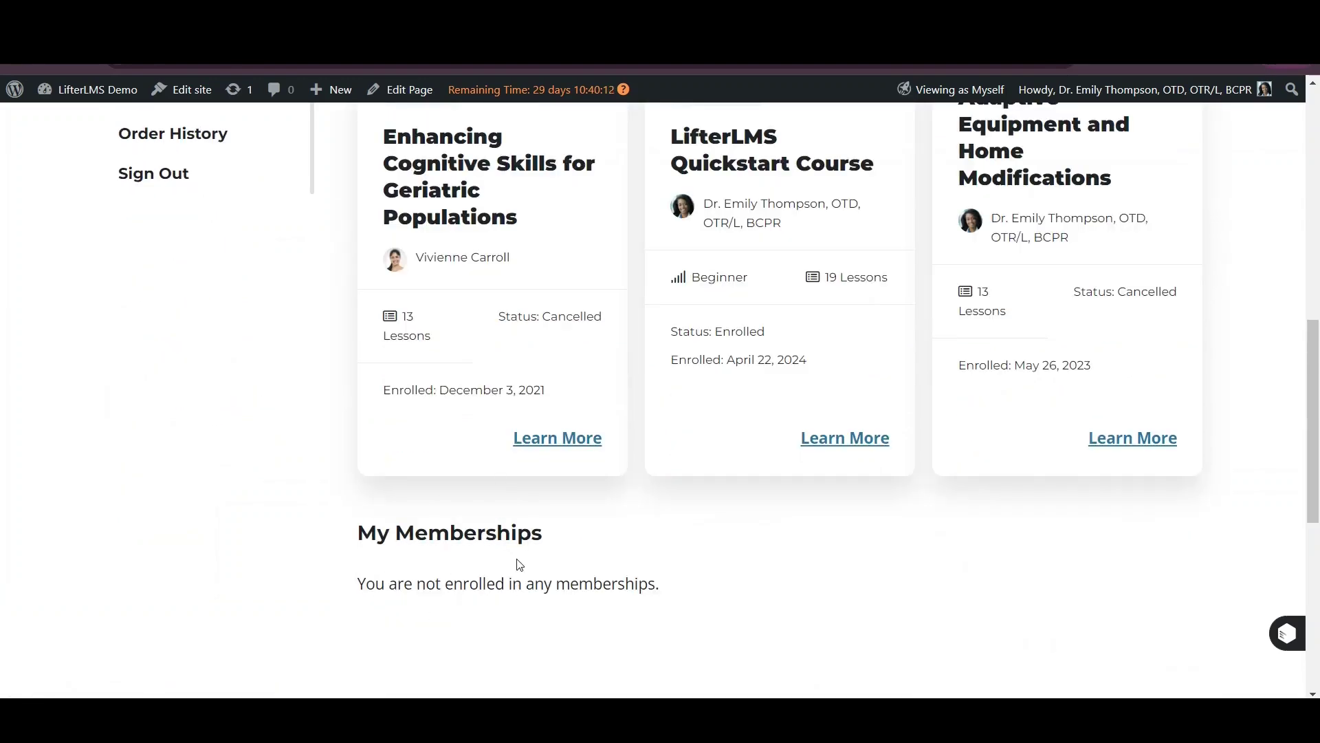
scroll(517, 564, up, 5)
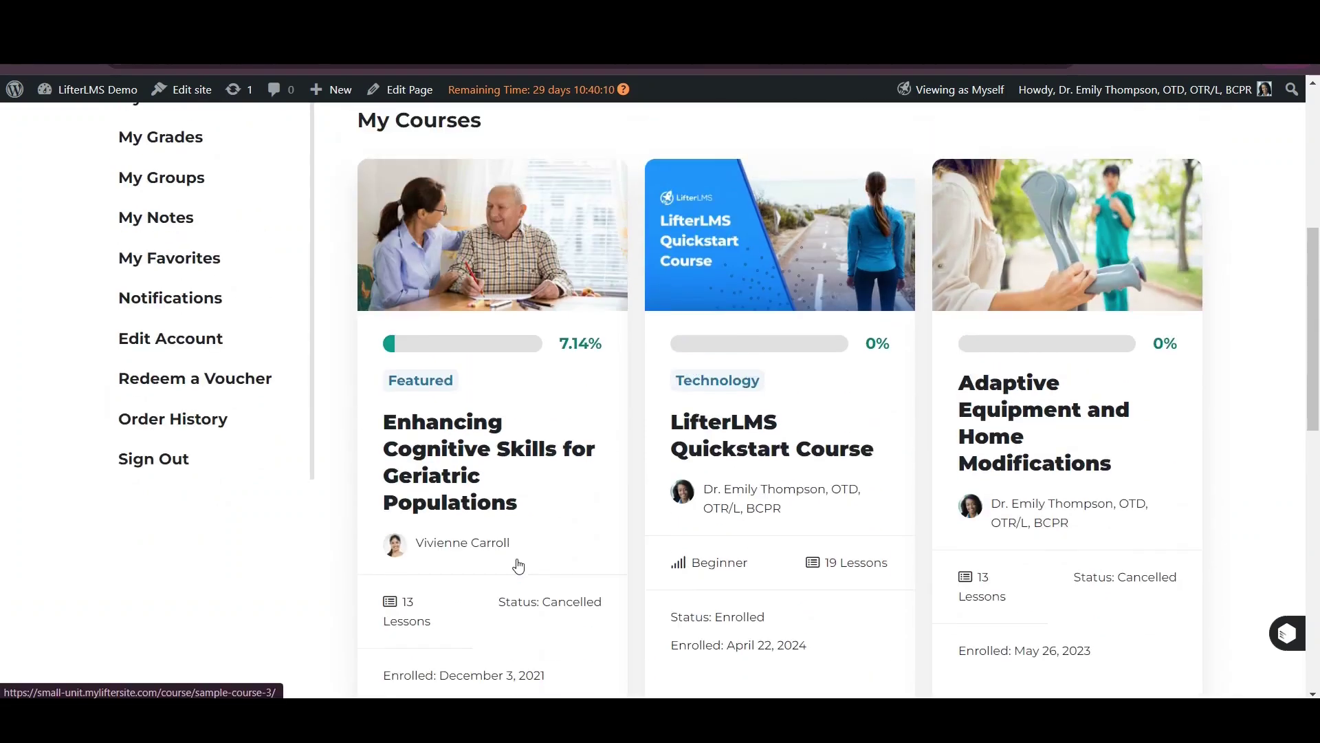
scroll(330, 493, down, 1)
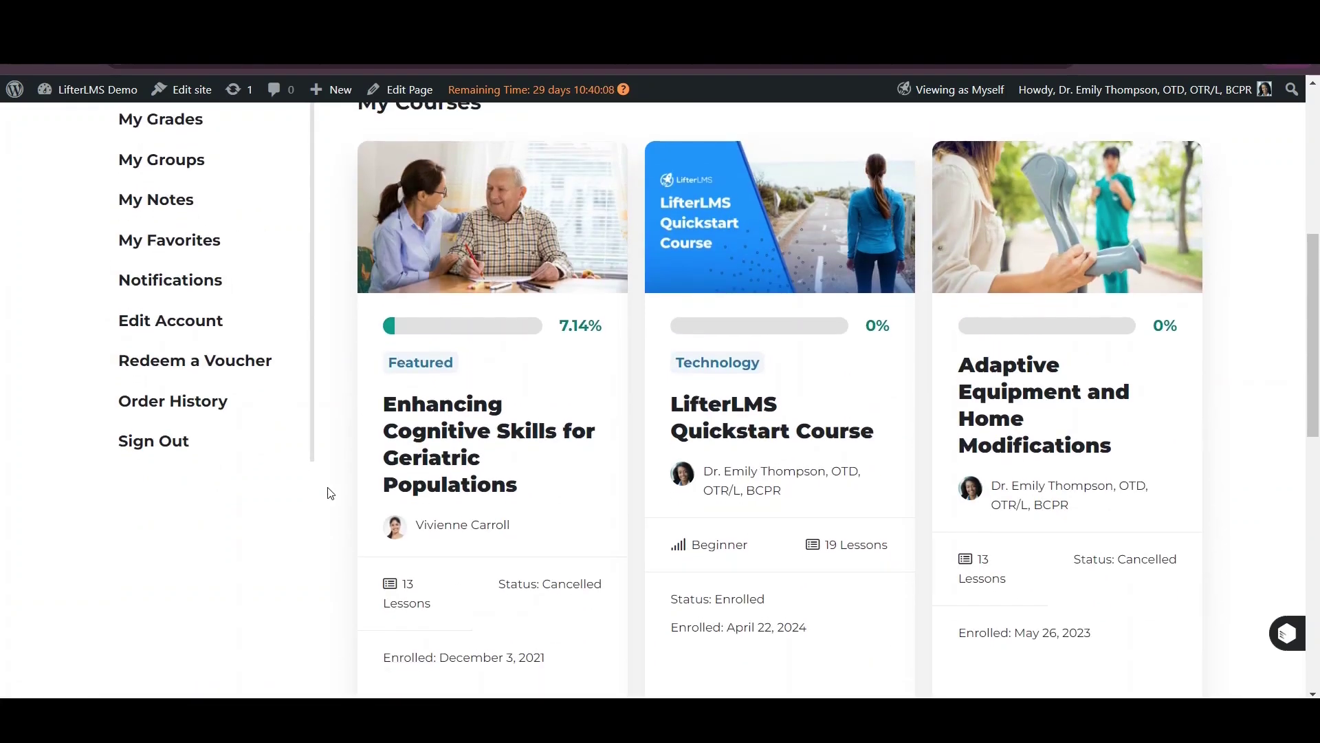
scroll(647, 382, up, 3)
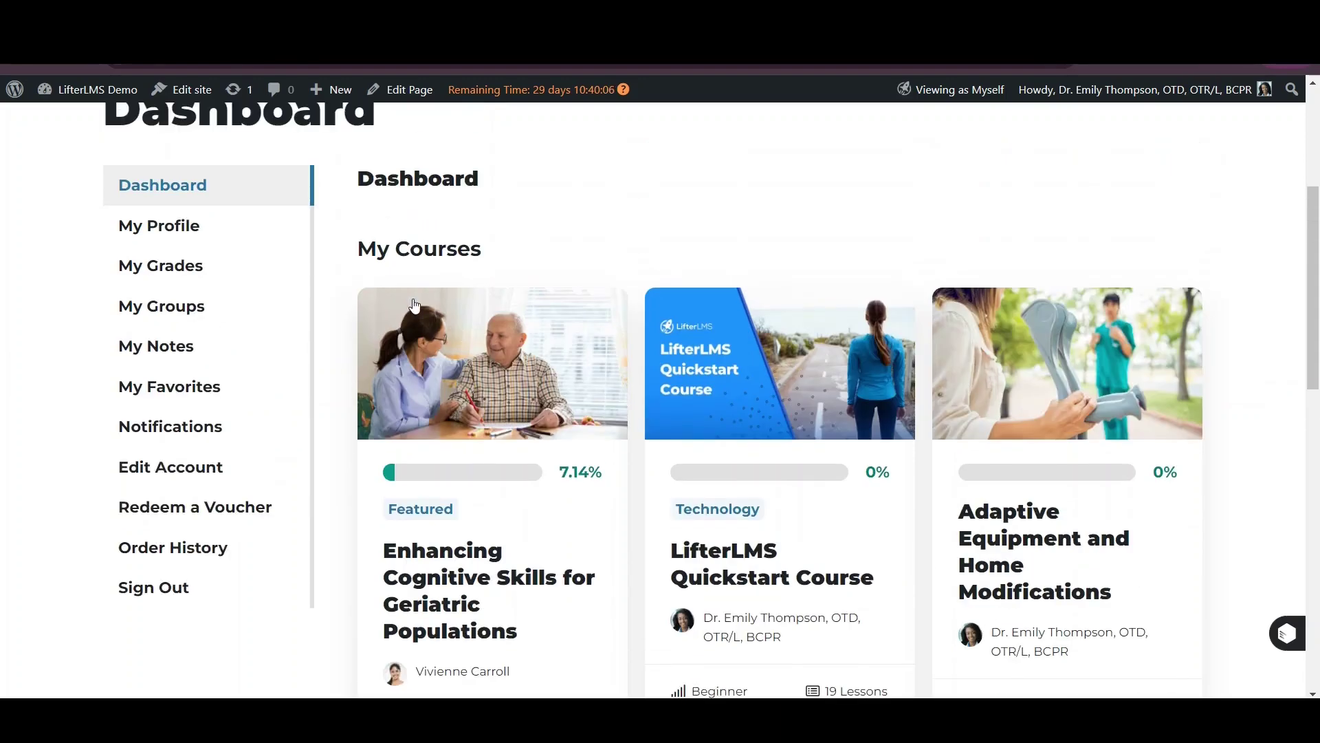
scroll(520, 281, down, 10)
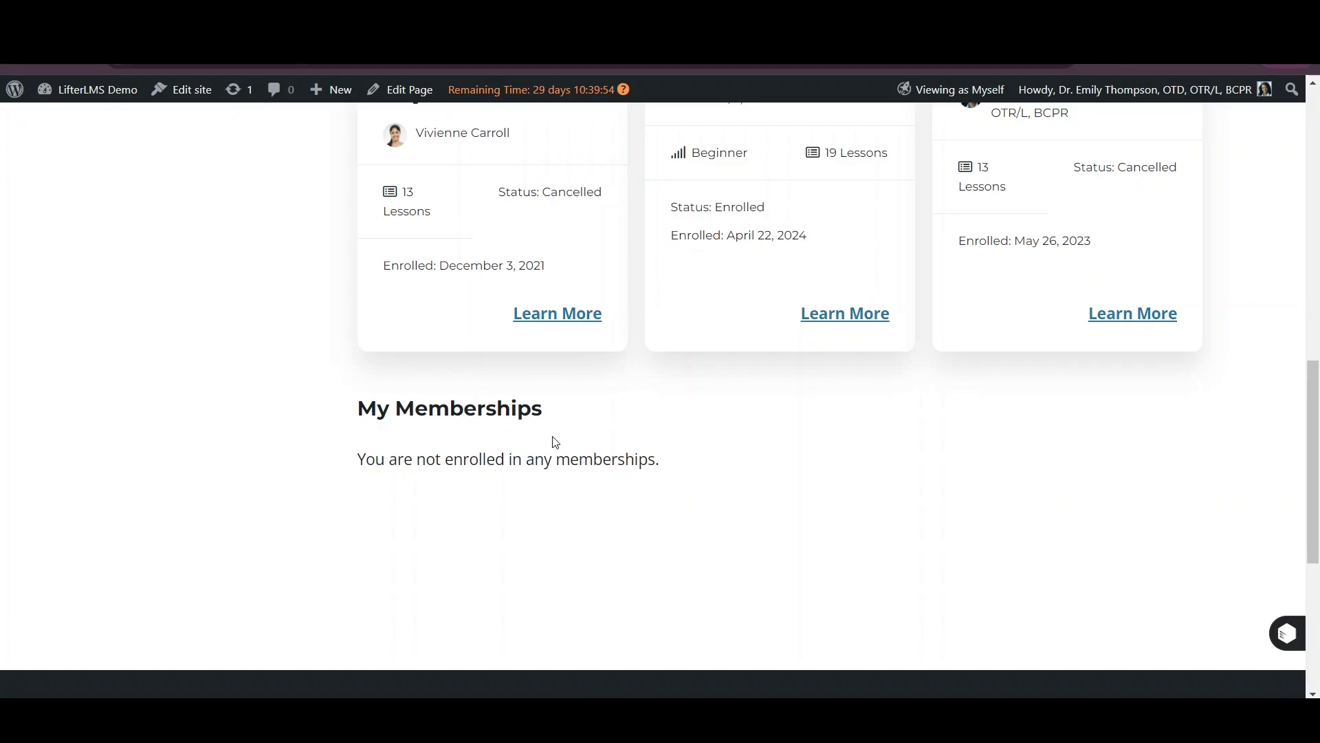
scroll(555, 442, up, 6)
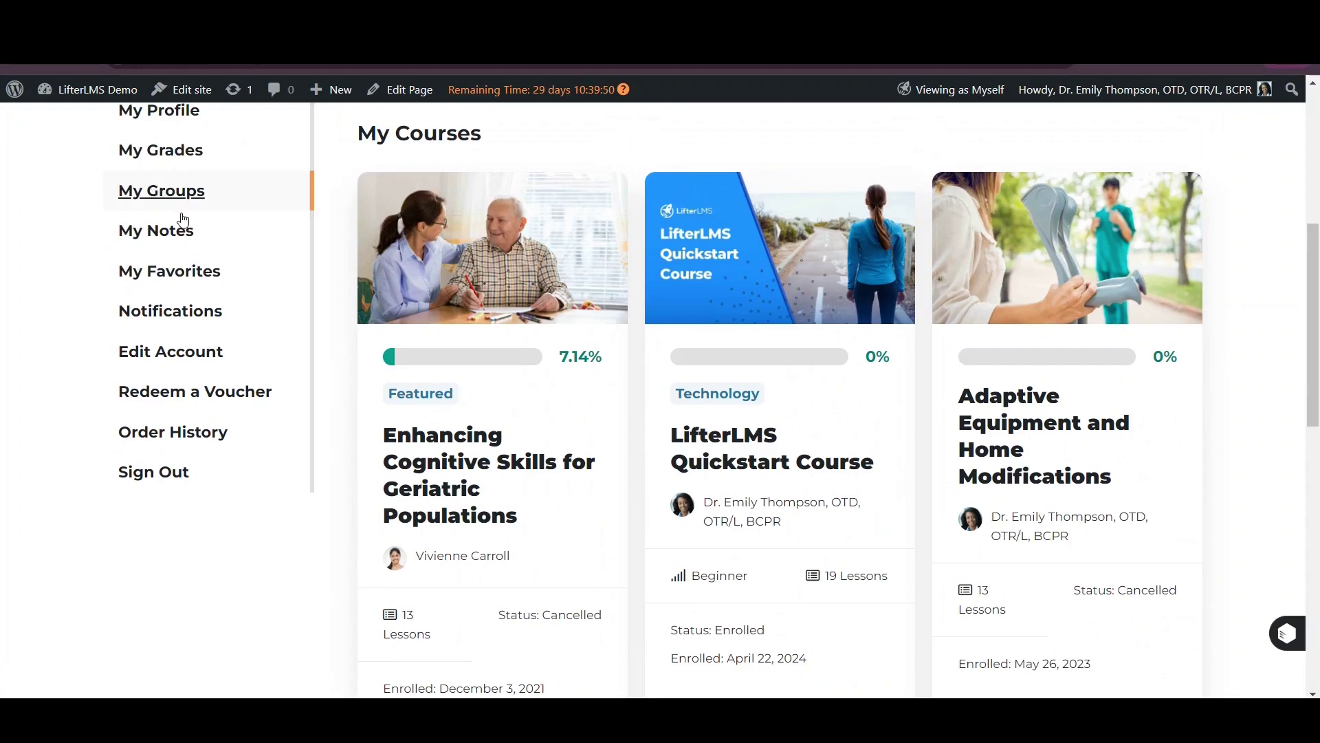
scroll(248, 283, up, 1)
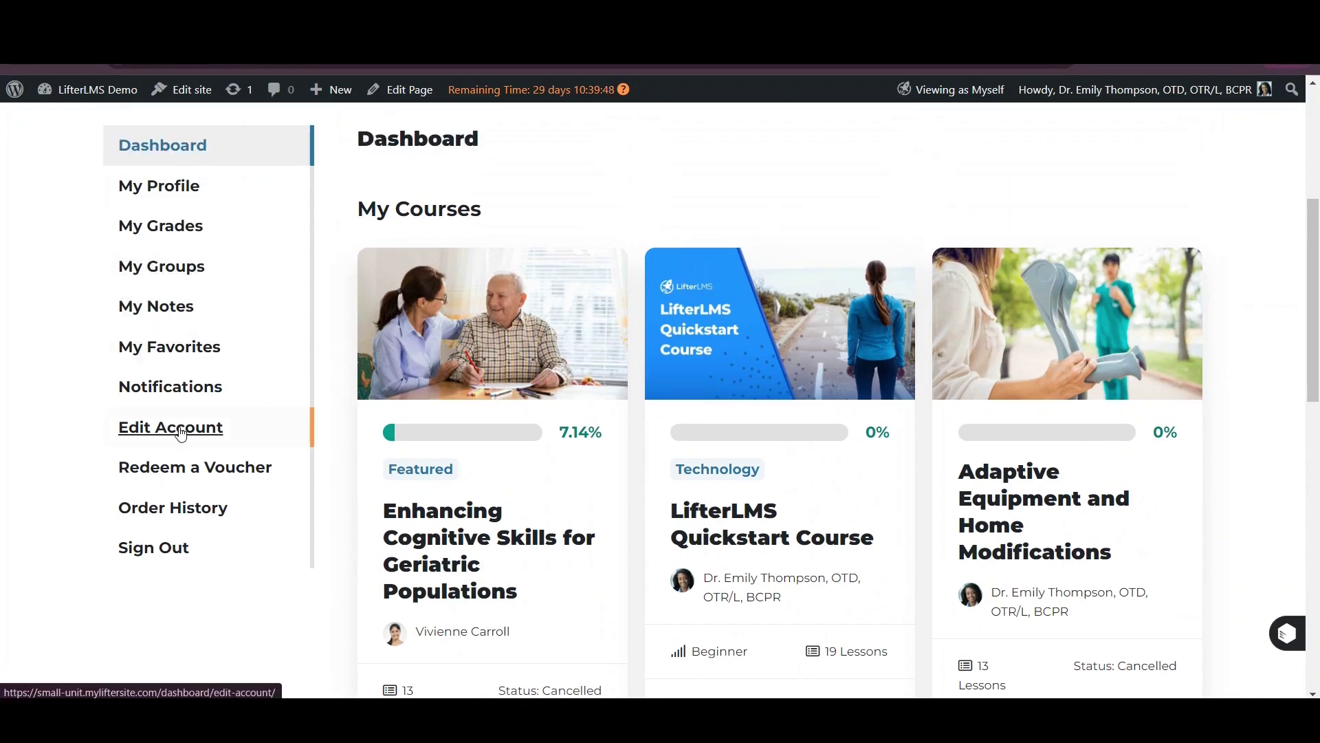
scroll(480, 430, down, 3)
scroll(477, 318, down, 2)
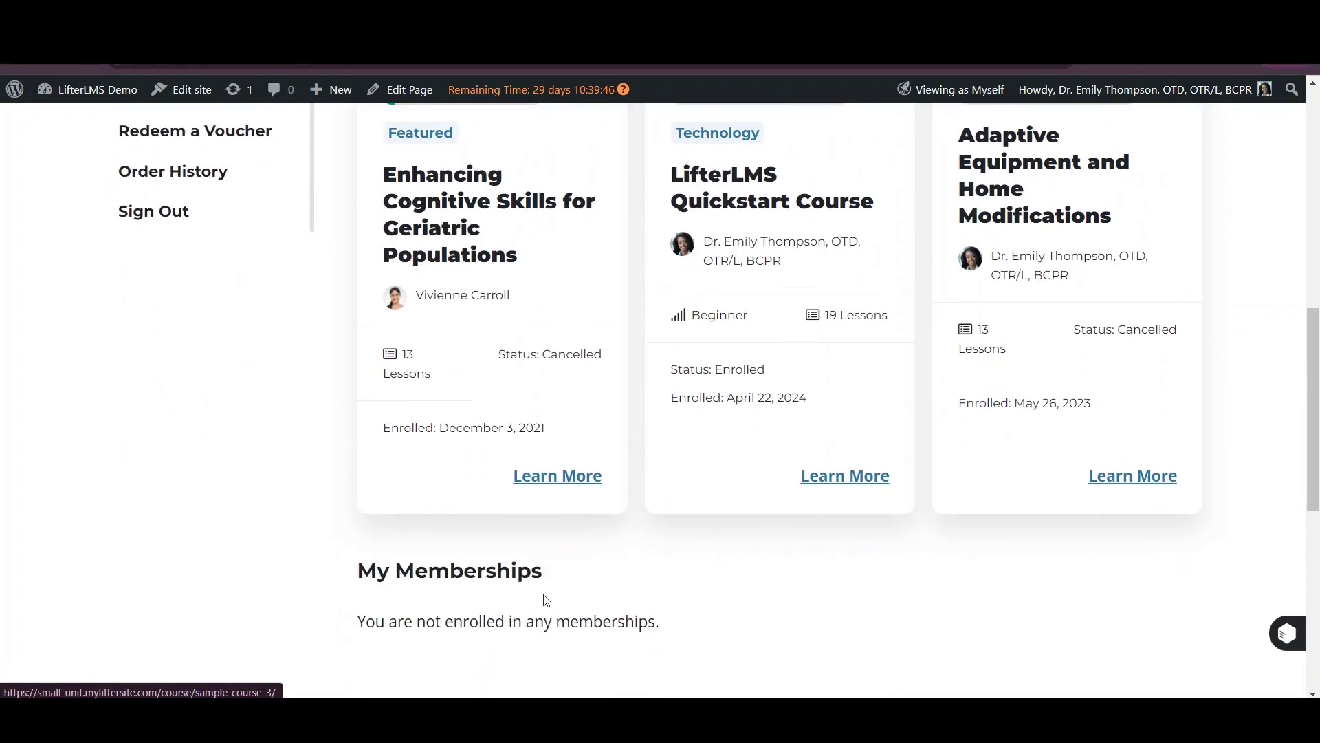